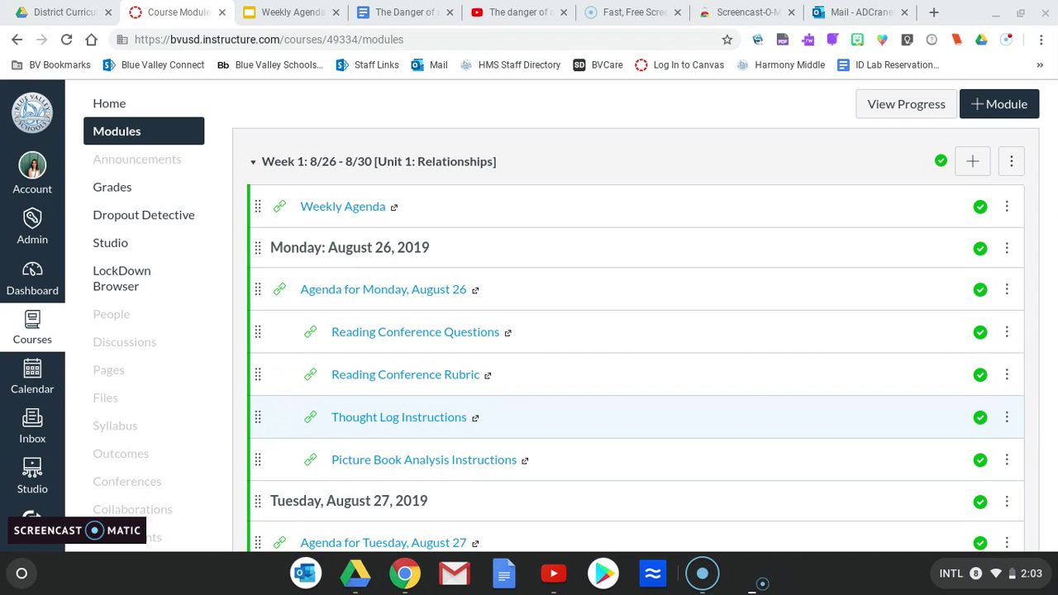
# Step: Collapse and re-expand the Week 1 module, and look over its list of items
pyautogui.click(254, 162)
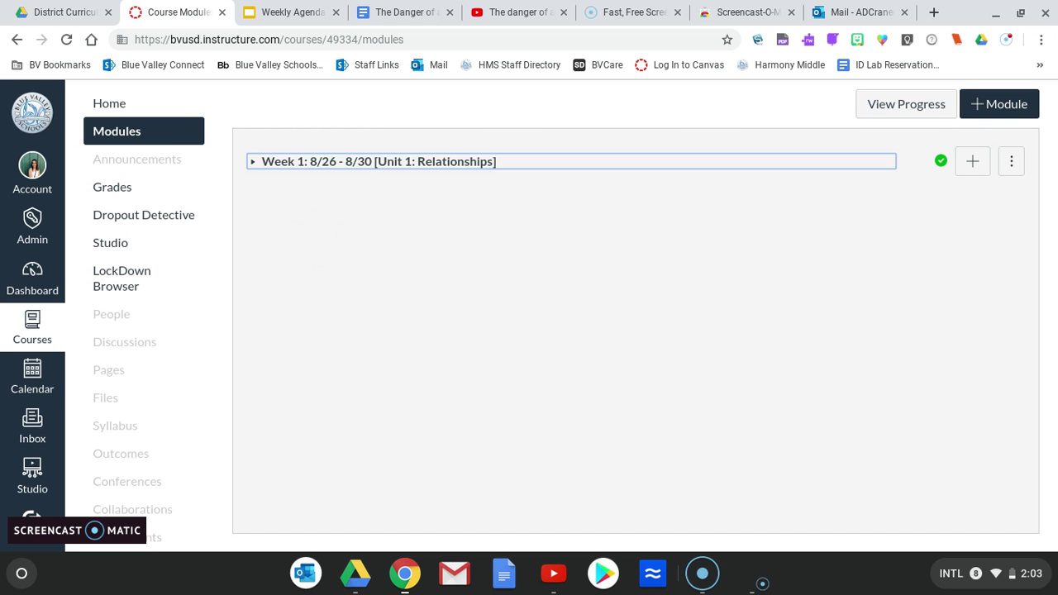
pyautogui.click(333, 165)
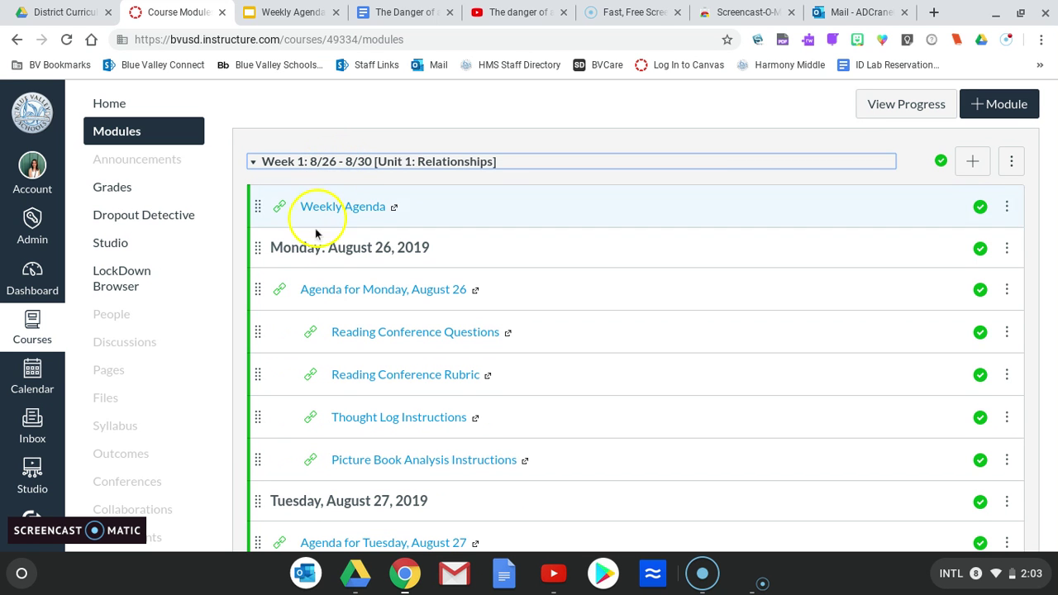
pyautogui.scroll(-5, 299, 269)
pyautogui.scroll(-3, 299, 268)
pyautogui.scroll(3, 299, 269)
pyautogui.scroll(3, 366, 182)
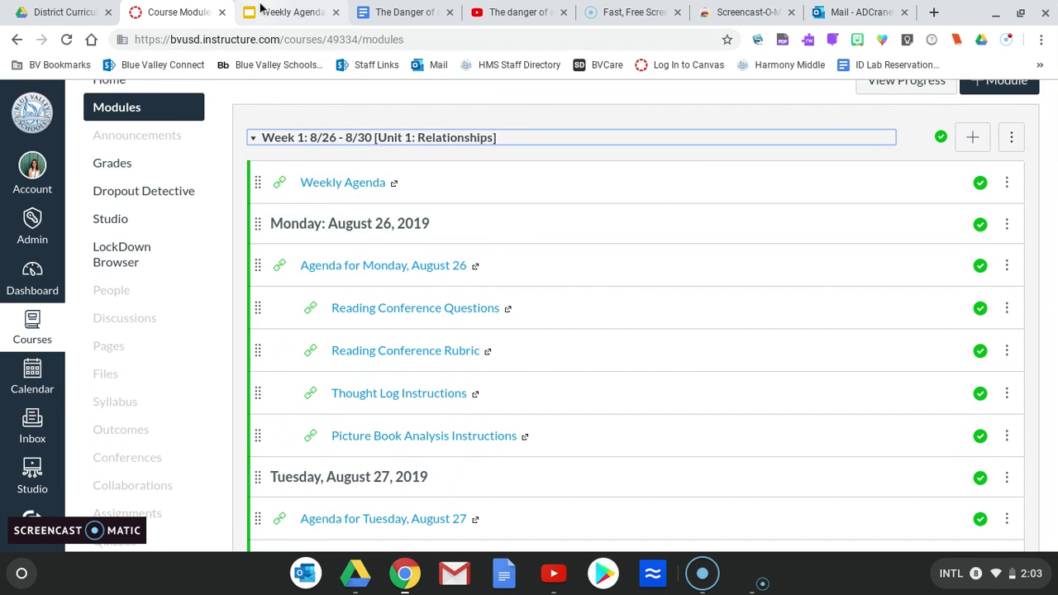
# Step: Switch to the Weekly Agenda presentation in Google Slides to view the week's agenda, and return to the Canvas modules page
pyautogui.click(261, 7)
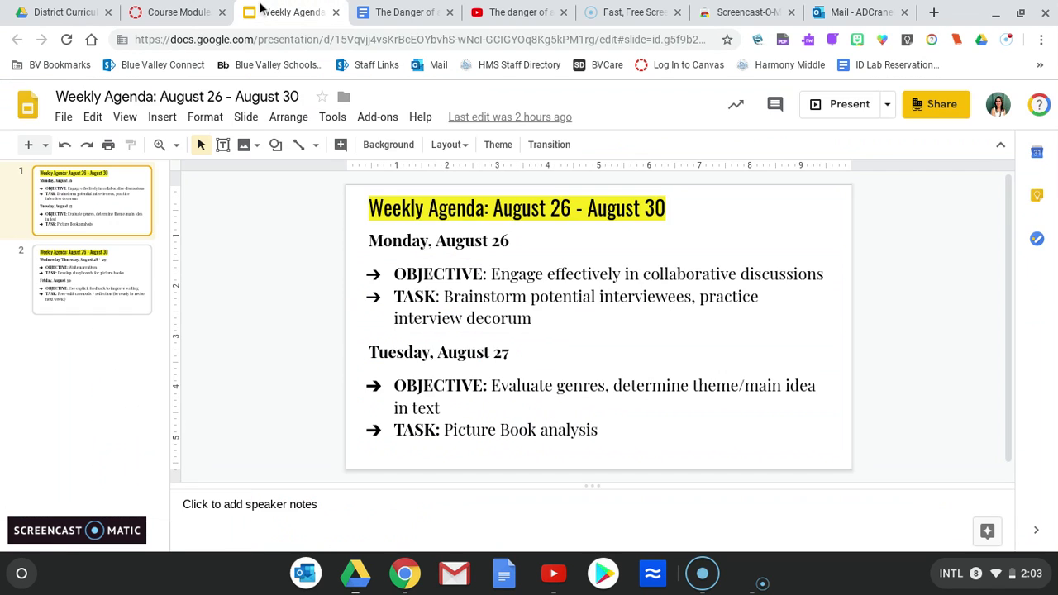
pyautogui.click(175, 12)
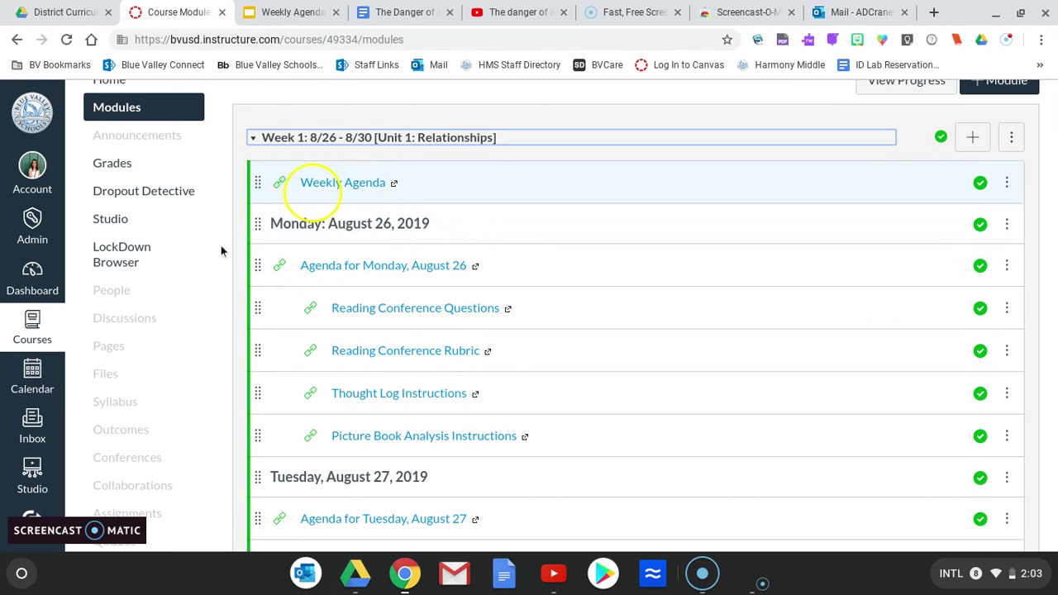
# Step: Examine how the Week 1 module organizes agendas, instruction links and assignments under the Monday, Tuesday and Wednesday headers
pyautogui.scroll(-1, 216, 251)
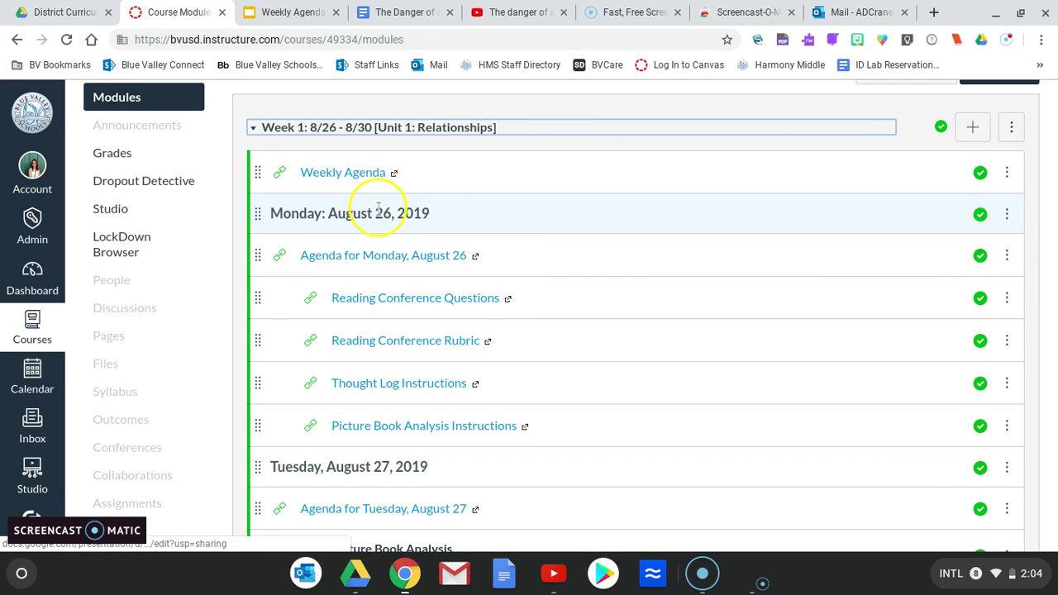
pyautogui.scroll(-3, 366, 366)
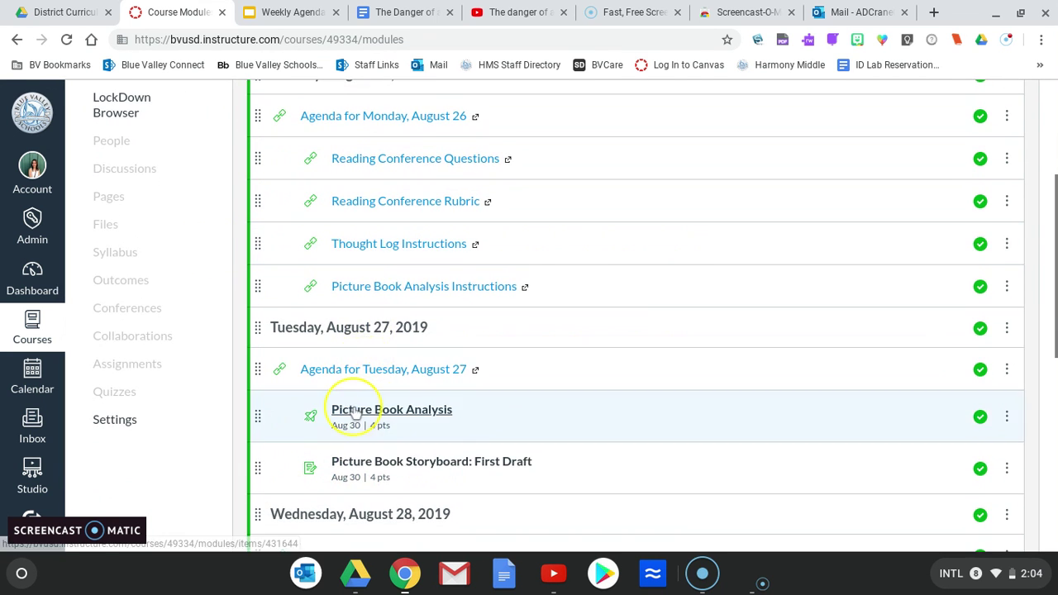
pyautogui.scroll(2, 356, 405)
pyautogui.scroll(1, 356, 413)
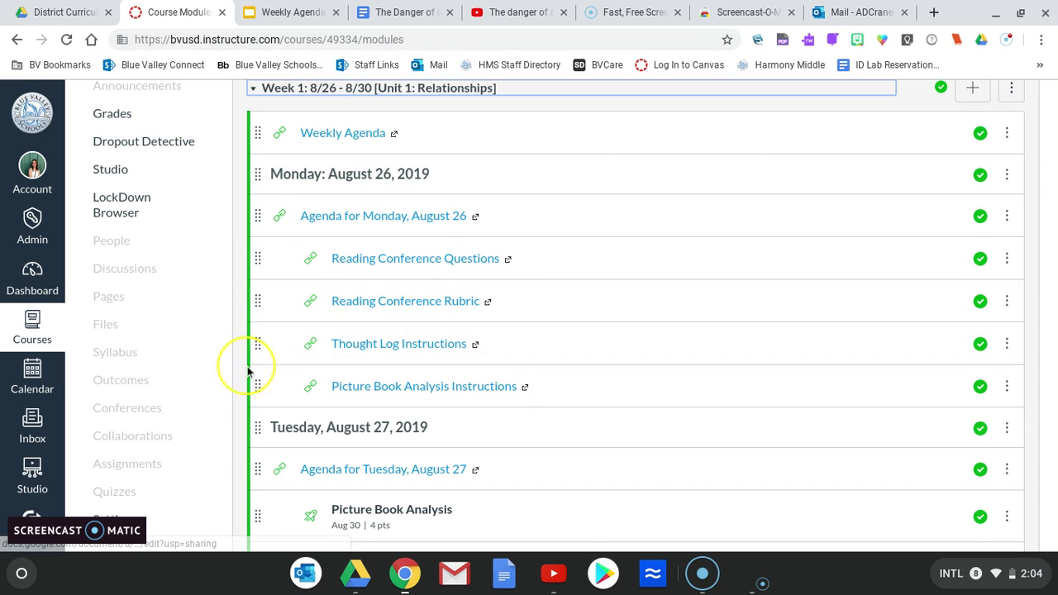
pyautogui.scroll(-2, 248, 363)
pyautogui.scroll(-1, 247, 372)
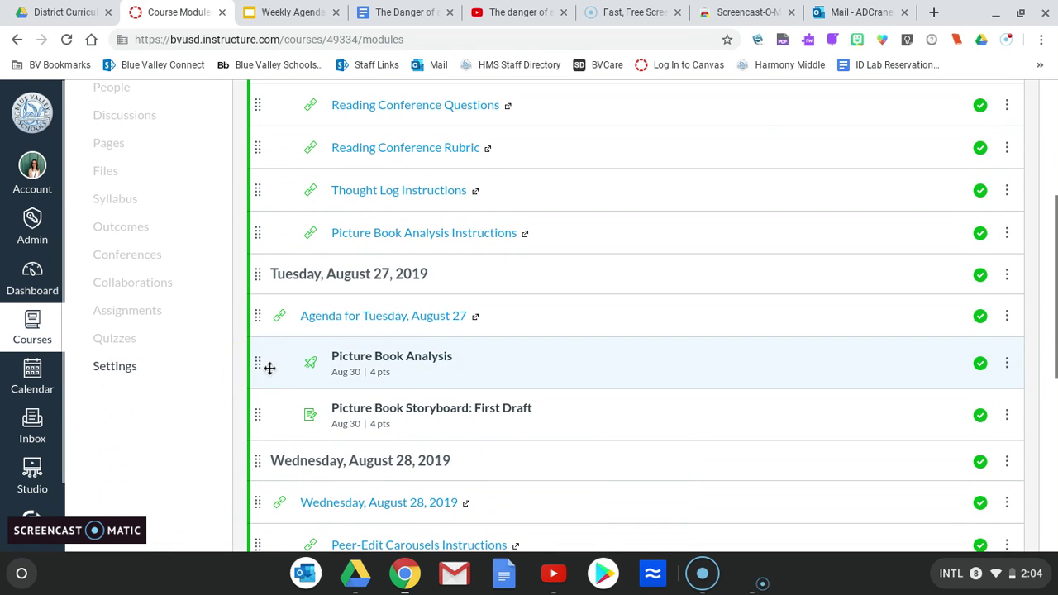
pyautogui.scroll(-3, 407, 403)
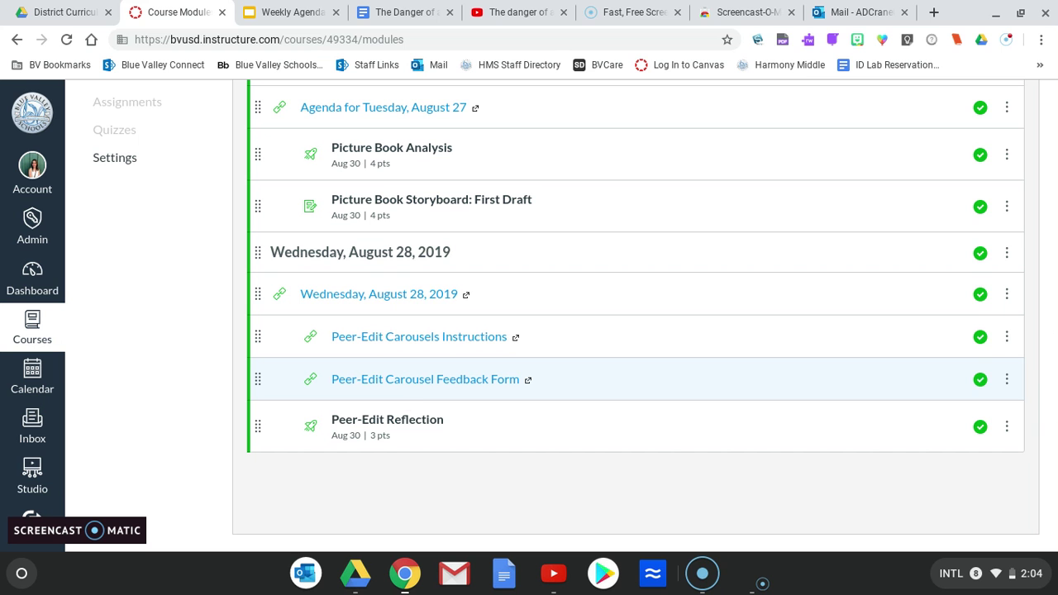
pyautogui.scroll(1, 413, 338)
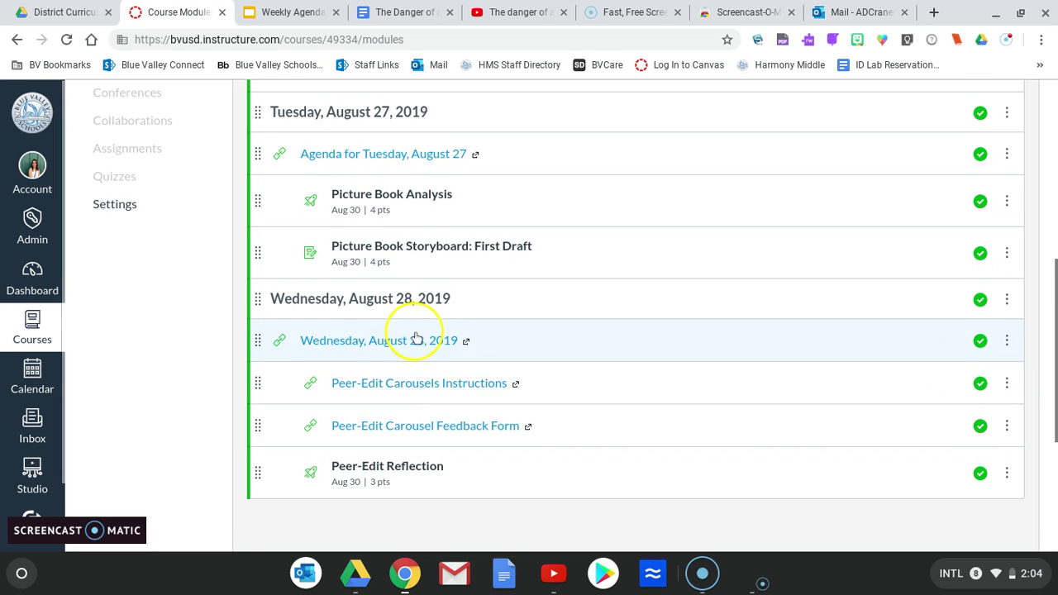
pyautogui.scroll(2, 413, 338)
pyautogui.scroll(2, 416, 338)
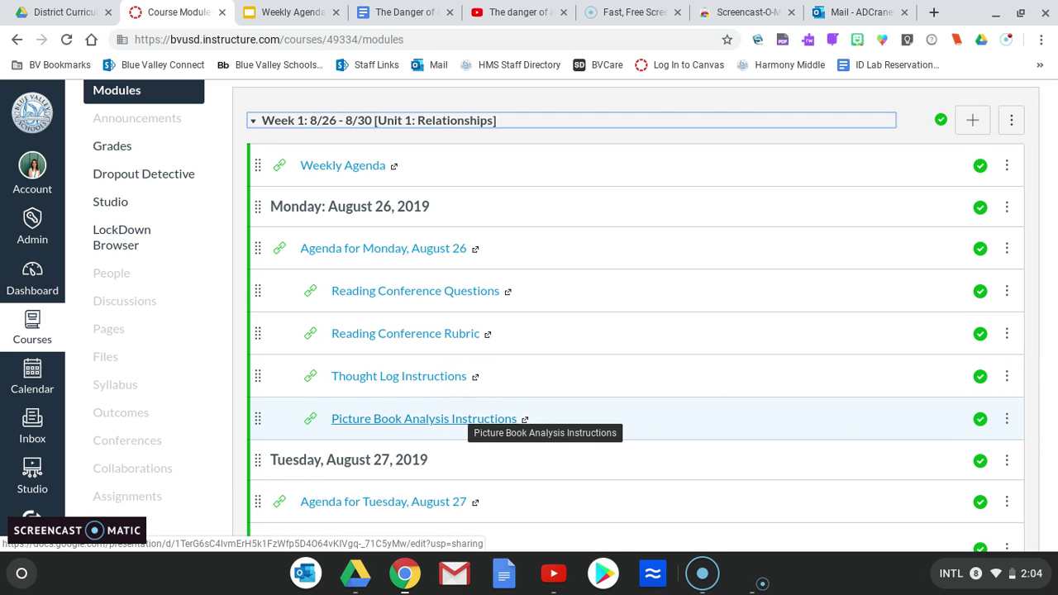
# Step: Move the Picture Book Analysis Instructions link from Monday to directly below Agenda for Tuesday, August 27
pyautogui.scroll(1, 467, 418)
pyautogui.scroll(-2, 429, 418)
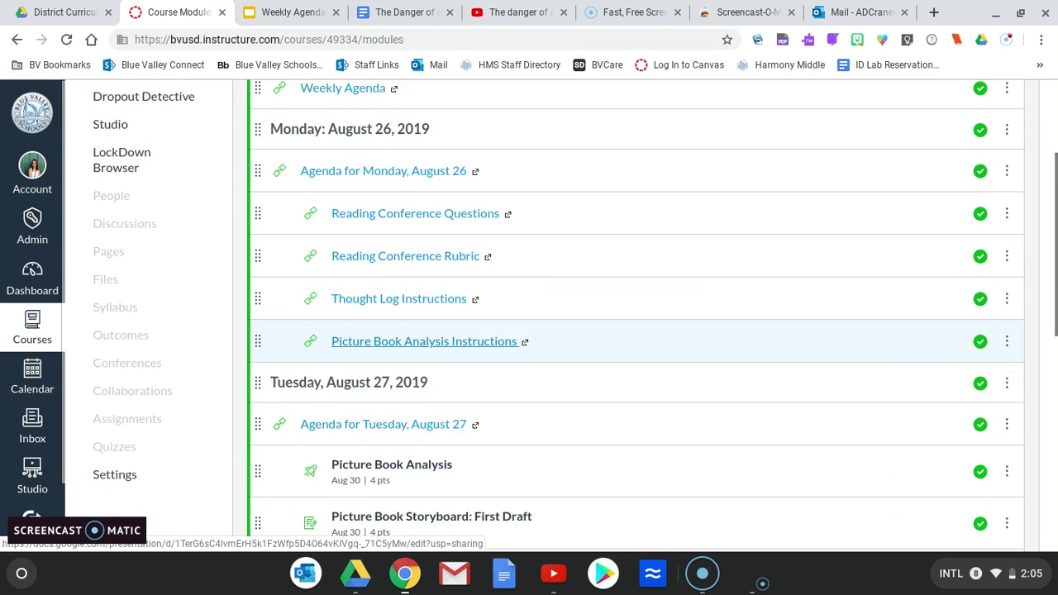
pyautogui.scroll(1, 429, 418)
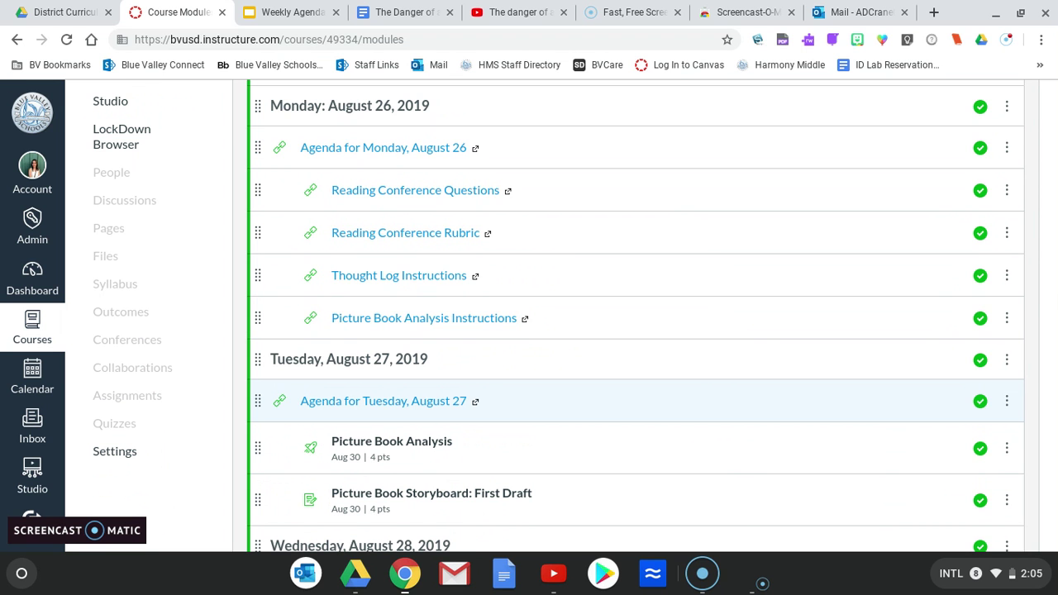
pyautogui.scroll(-1, 430, 401)
pyautogui.scroll(1, 429, 400)
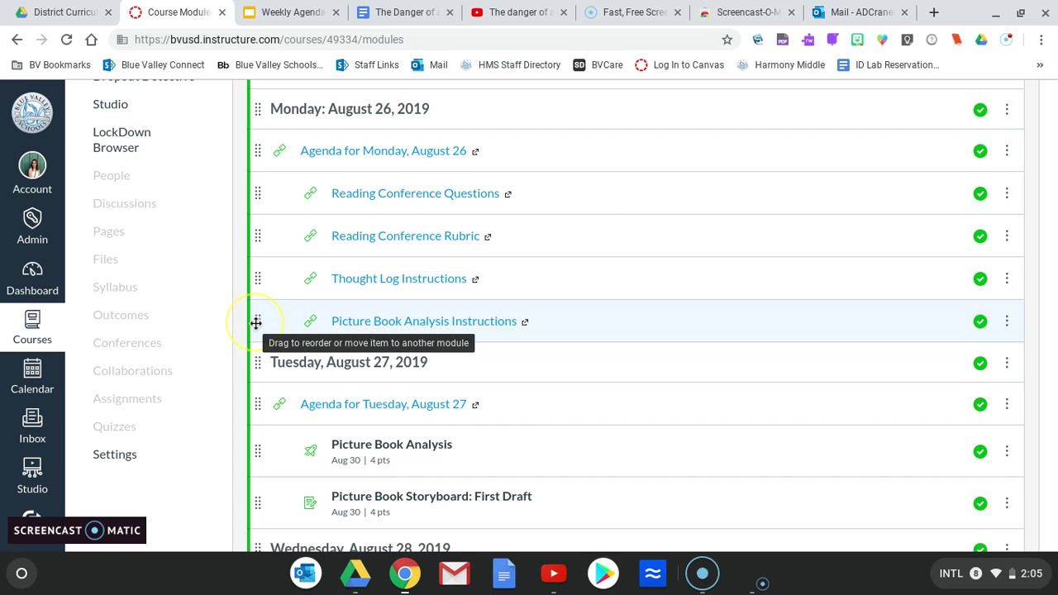
pyautogui.moveTo(257, 322); pyautogui.dragTo(247, 399)
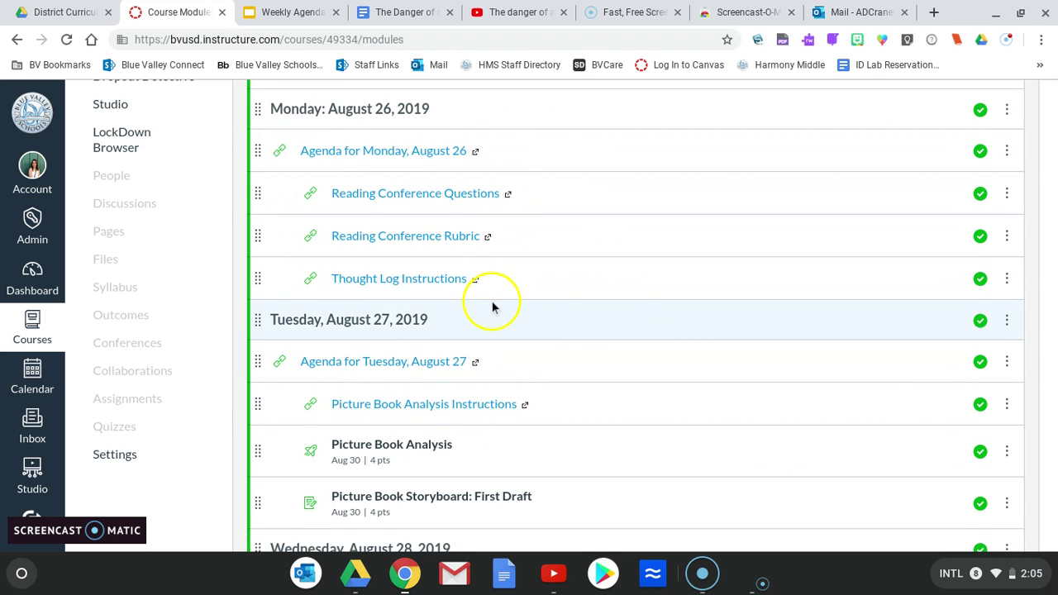
# Step: Review the order of the items under the Tuesday and Wednesday headers in the Week 1 module
pyautogui.scroll(-3, 435, 442)
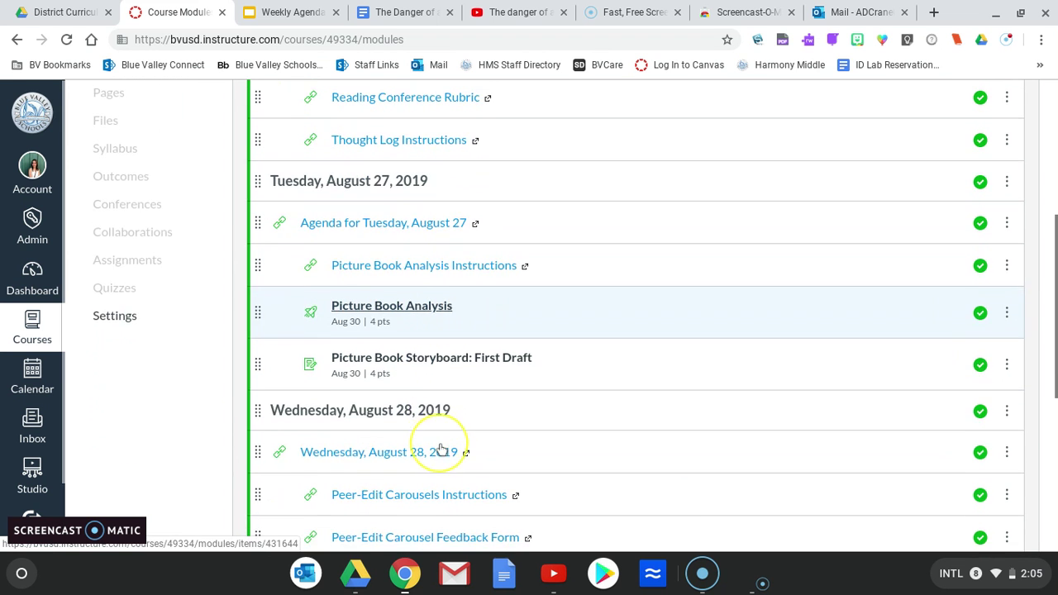
pyautogui.scroll(2, 441, 447)
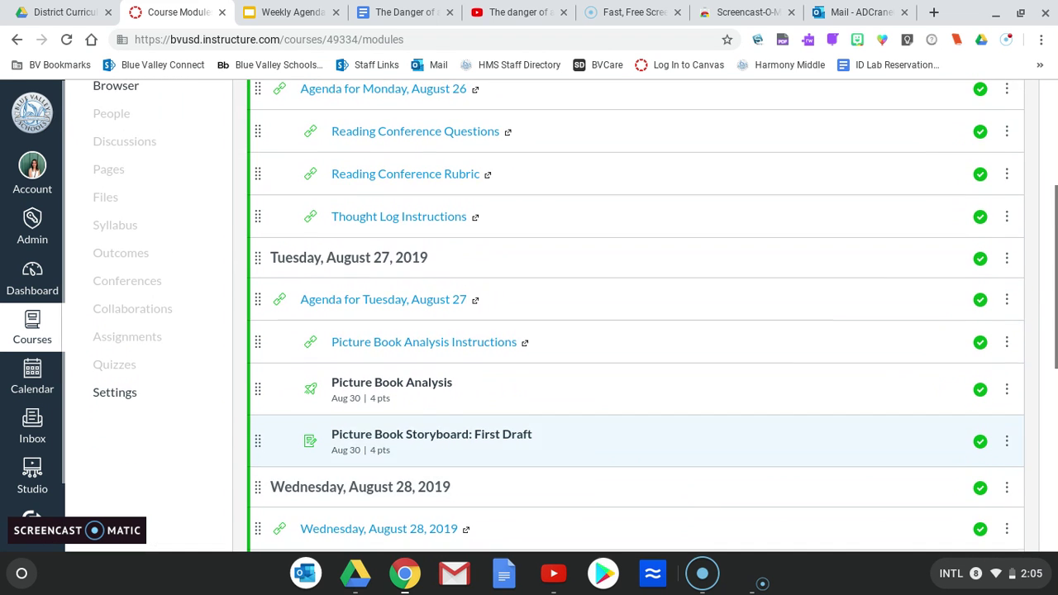
pyautogui.scroll(1, 440, 446)
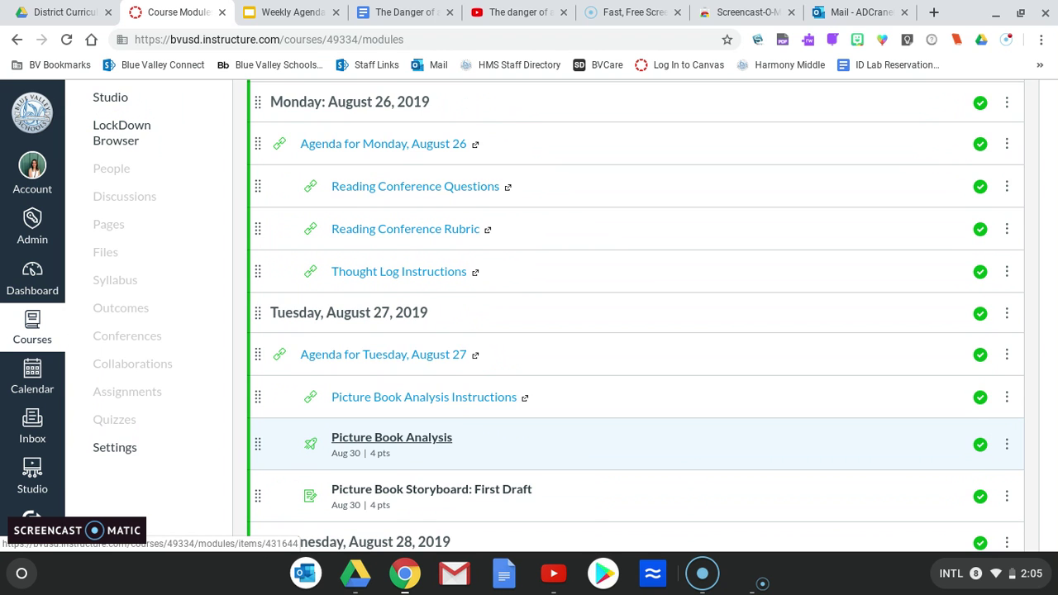
pyautogui.scroll(-2, 391, 439)
pyautogui.scroll(-3, 391, 397)
pyautogui.scroll(3, 392, 396)
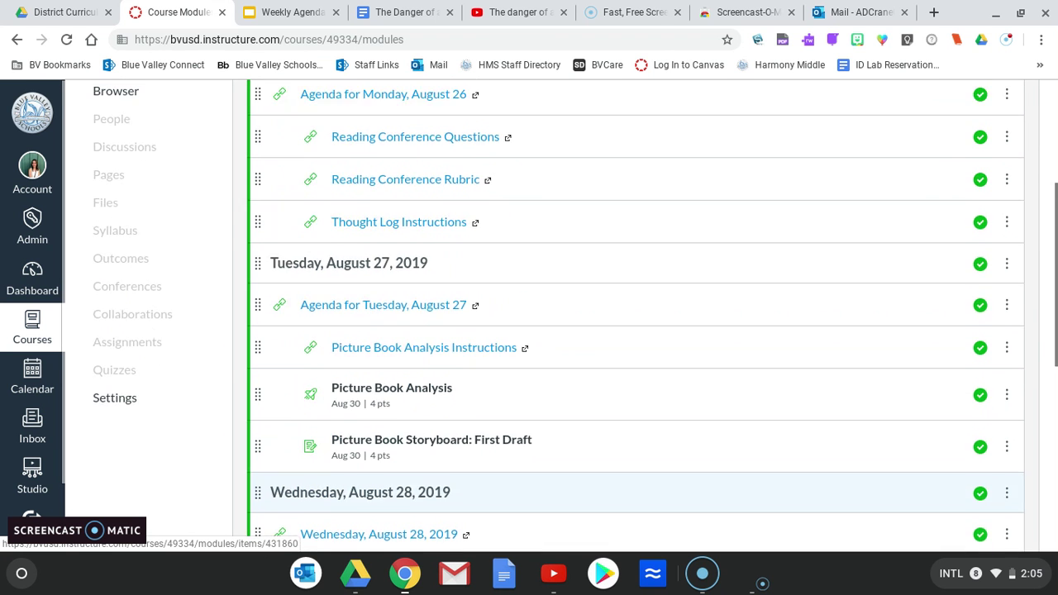
pyautogui.scroll(-2, 392, 396)
# Step: Add a text header "Thursday, August 29, 2019" without indentation to the Week 1 module
pyautogui.scroll(10, 396, 463)
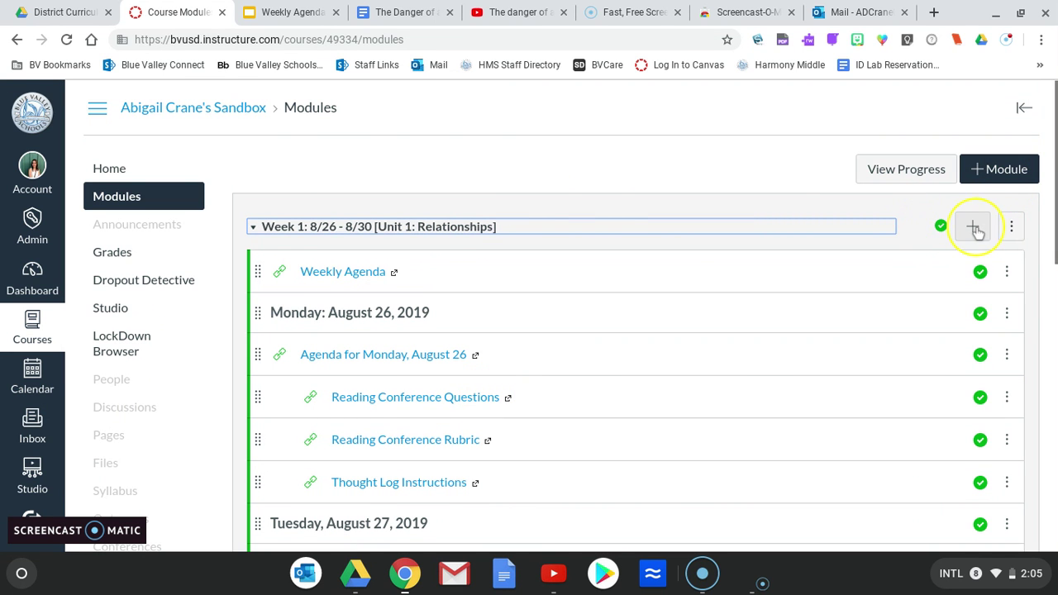
pyautogui.click(973, 228)
pyautogui.click(428, 201)
pyautogui.click(357, 341)
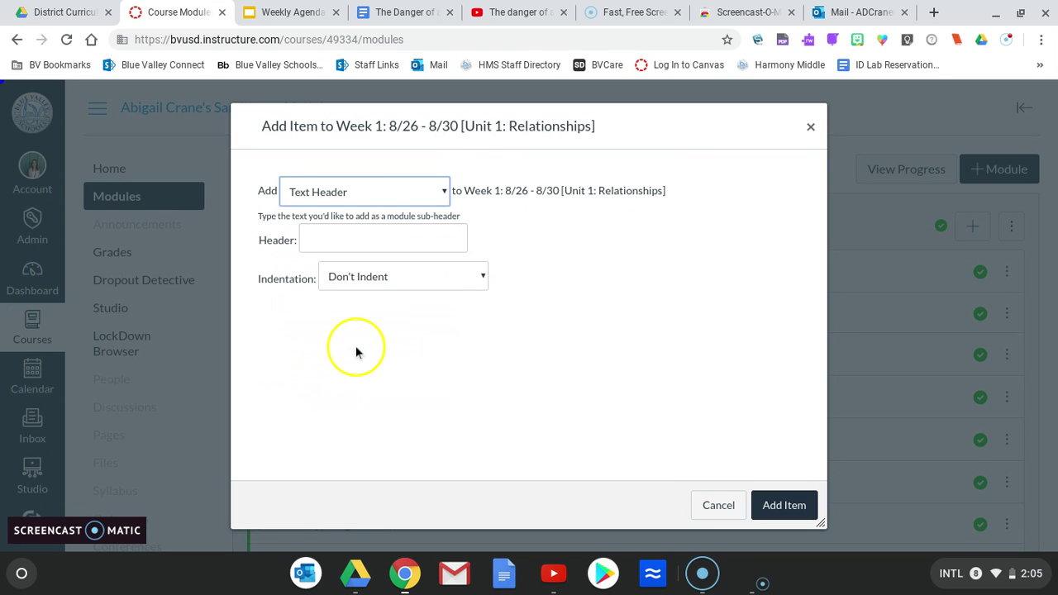
pyautogui.click(338, 245)
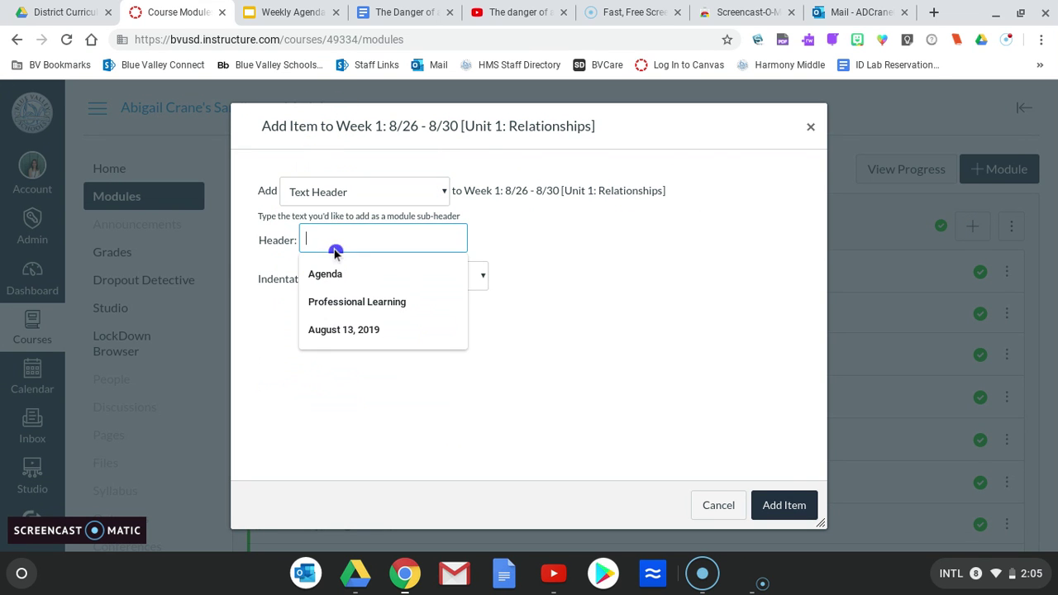
pyautogui.write('Thursday, Au')
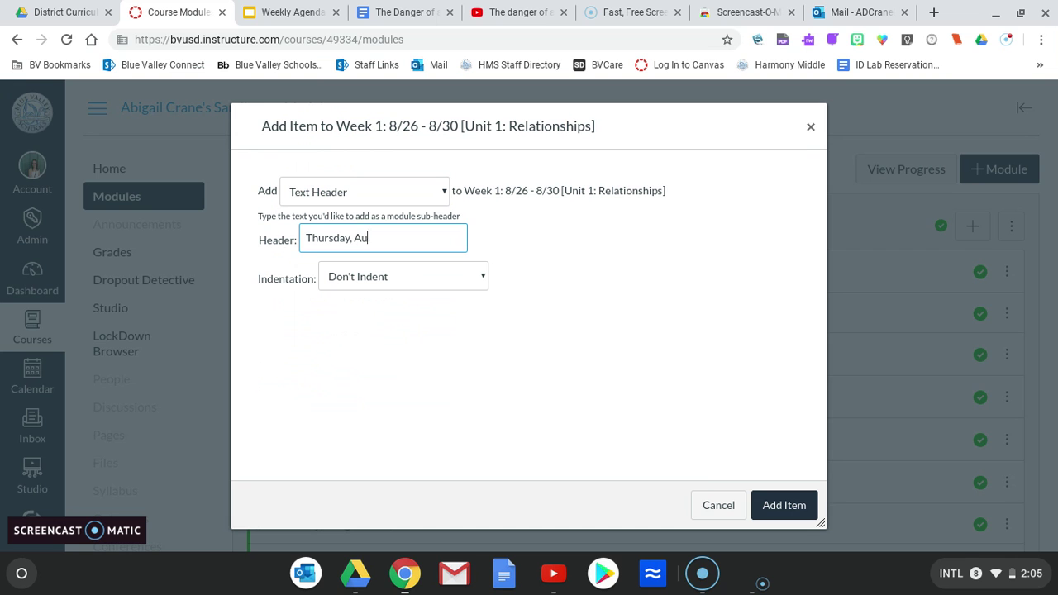
pyautogui.write('gust 29, 2019')
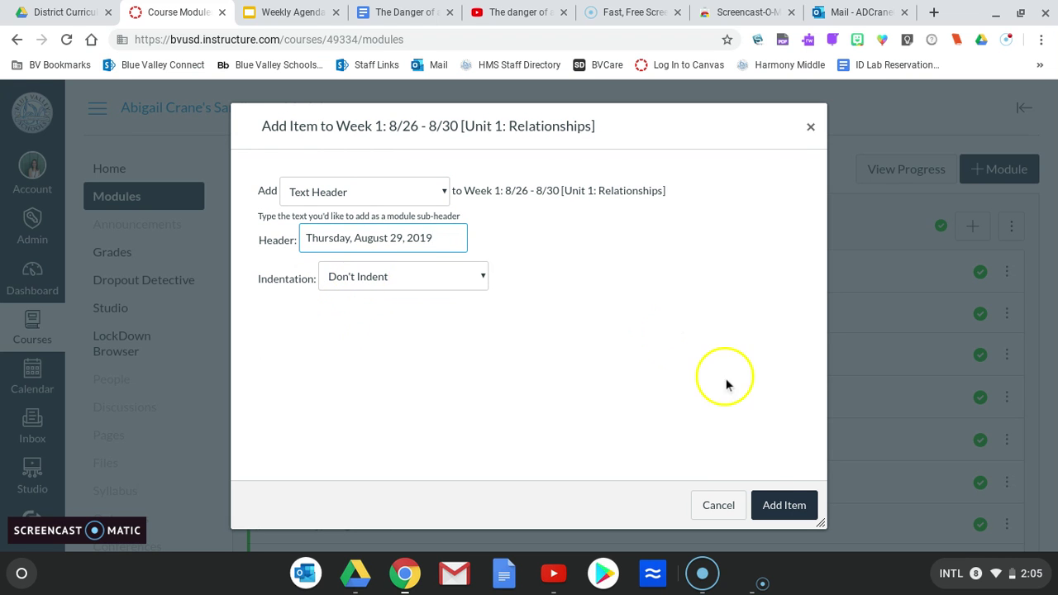
pyautogui.click(775, 490)
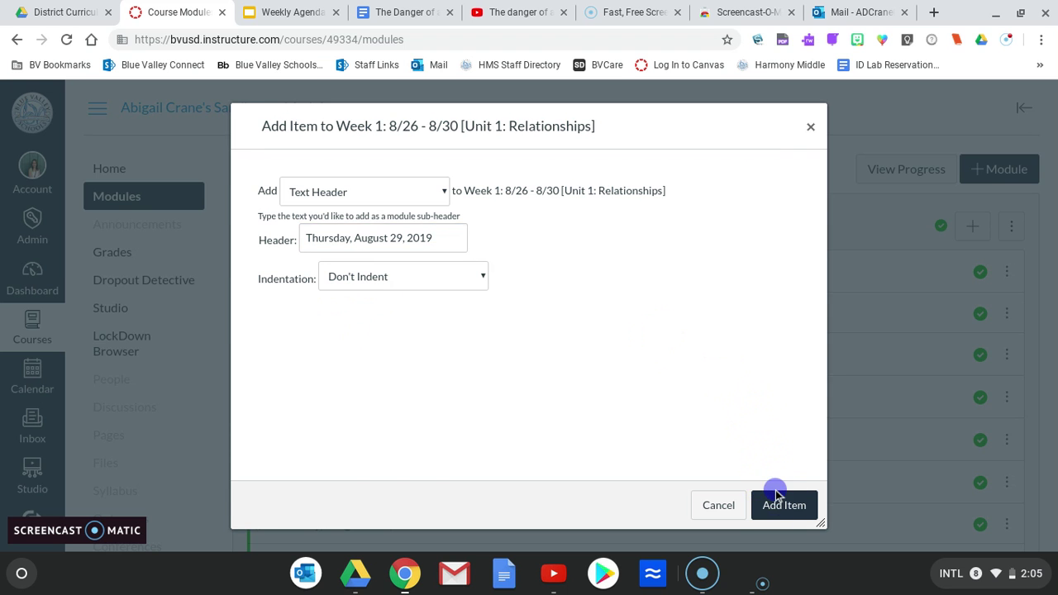
# Step: Start creating a new assignment from the course's Assignments page
pyautogui.scroll(-8, 778, 502)
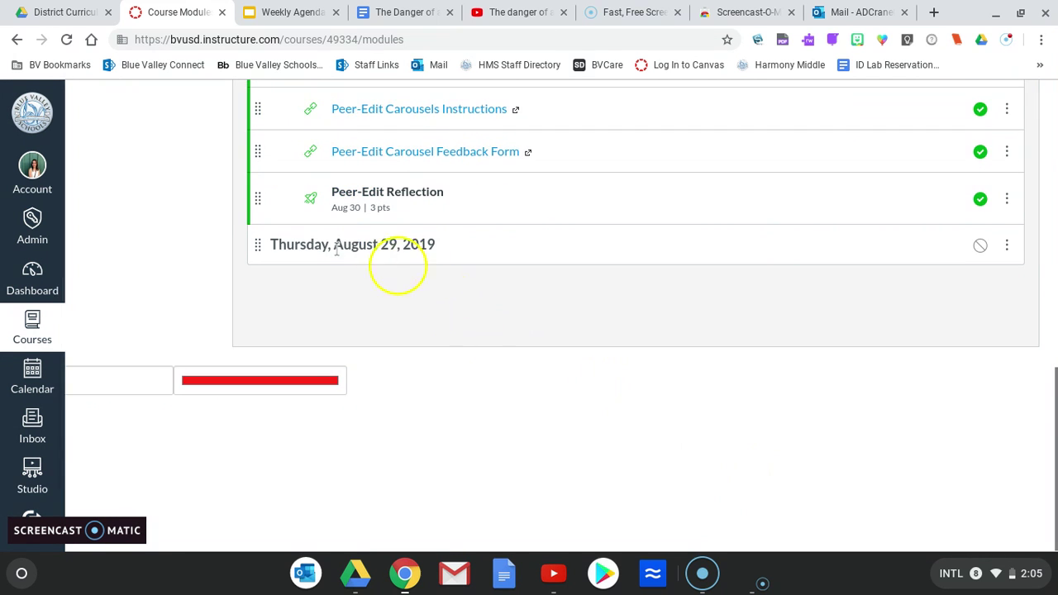
pyautogui.scroll(3, 723, 213)
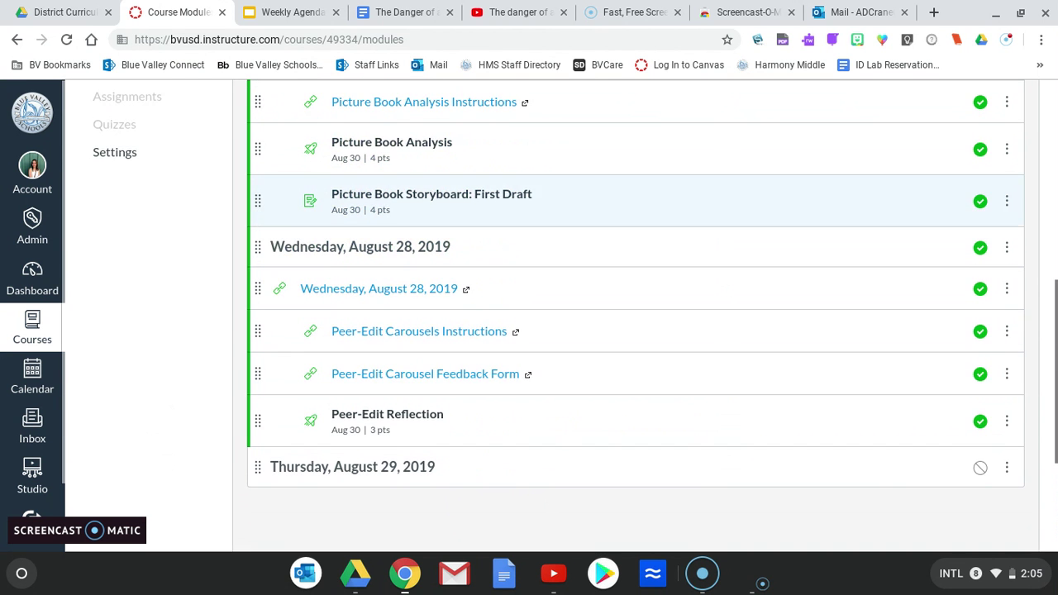
pyautogui.scroll(3, 723, 262)
pyautogui.scroll(1, 722, 262)
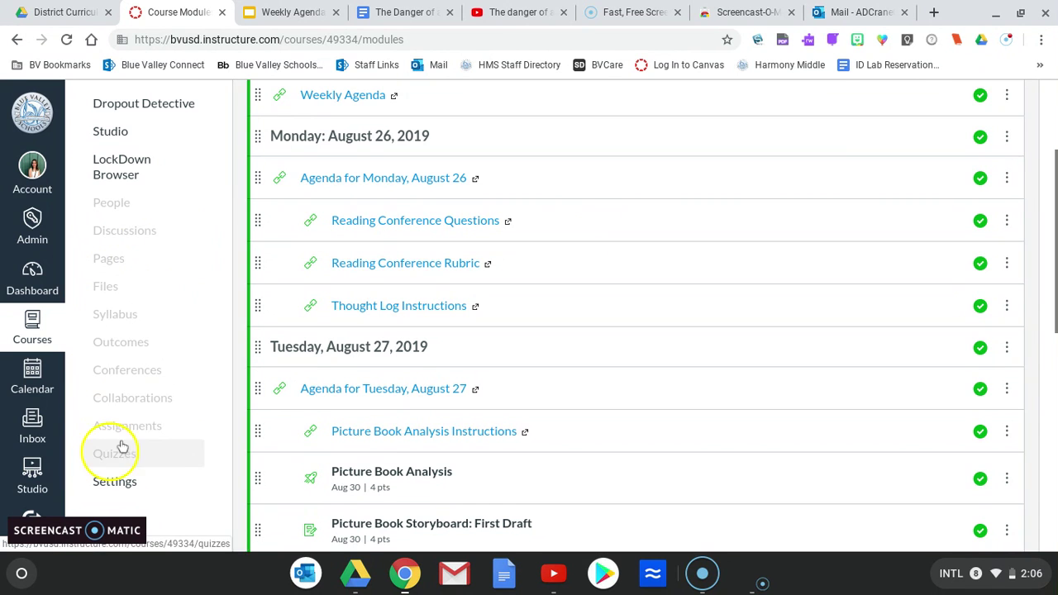
pyautogui.click(134, 431)
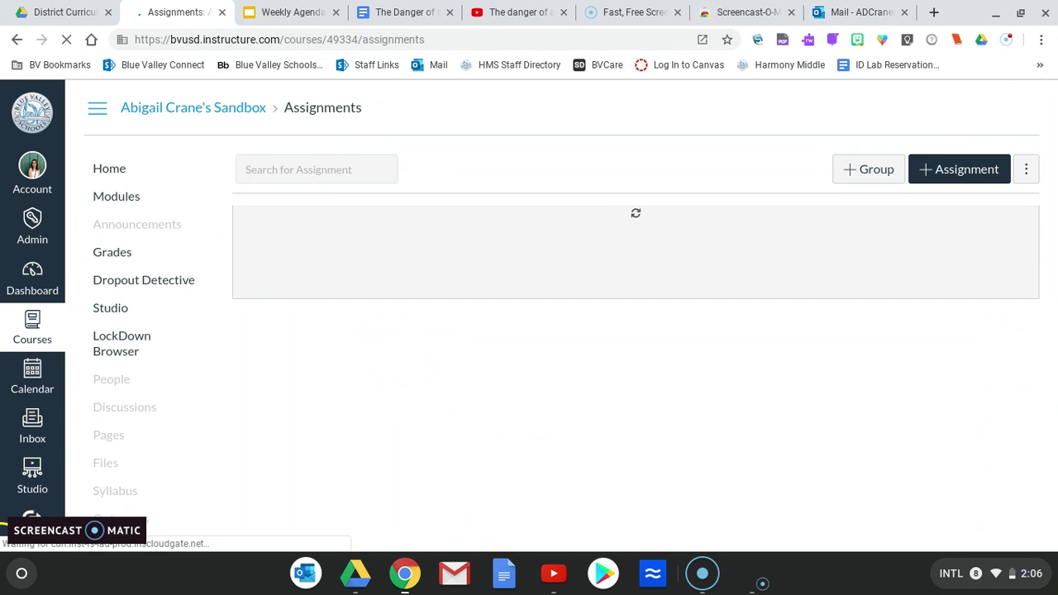
pyautogui.click(956, 170)
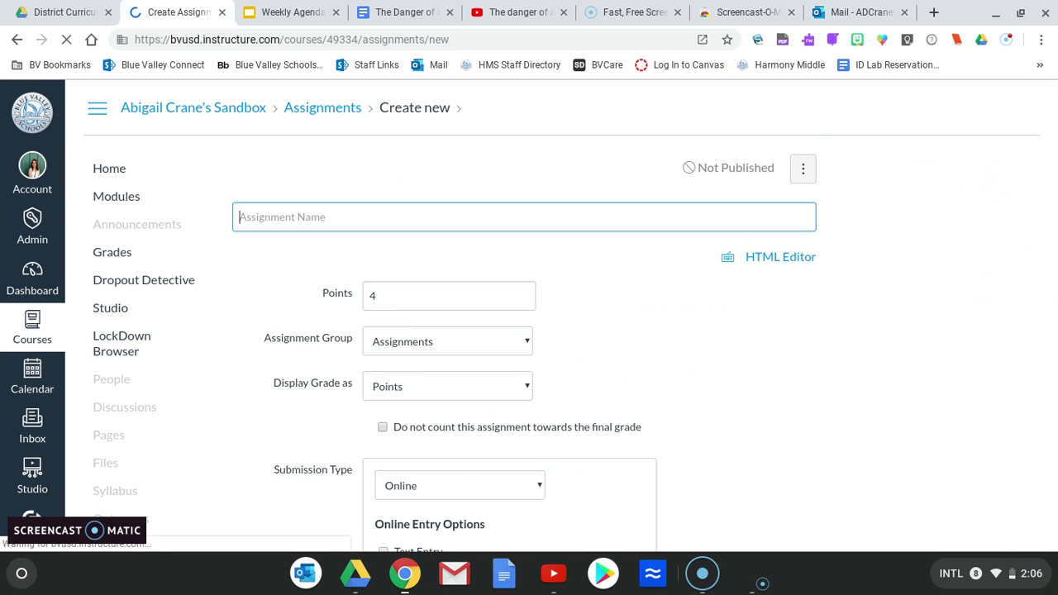
# Step: Look at the YouTube video and the Google Docs question sheet for "The Danger of a Single Story"
pyautogui.click(514, 13)
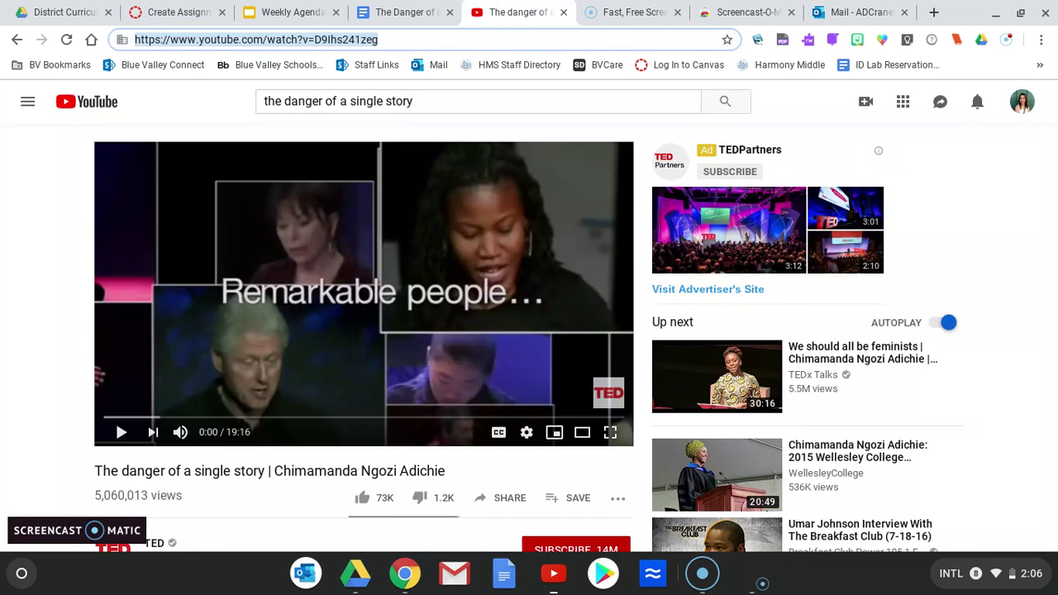
pyautogui.click(418, 12)
pyautogui.scroll(-5, 293, 314)
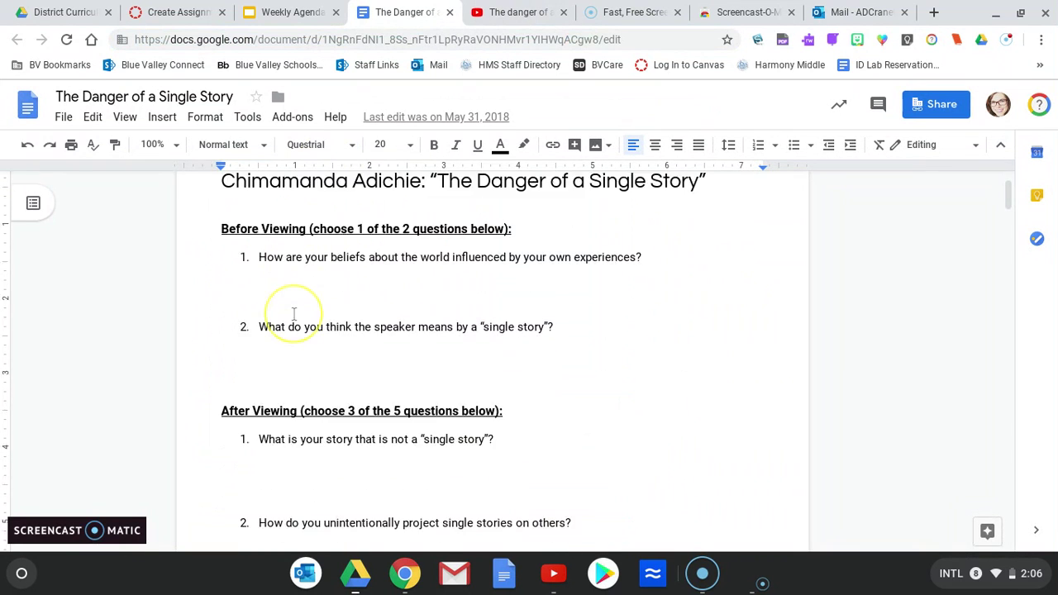
pyautogui.scroll(5, 293, 314)
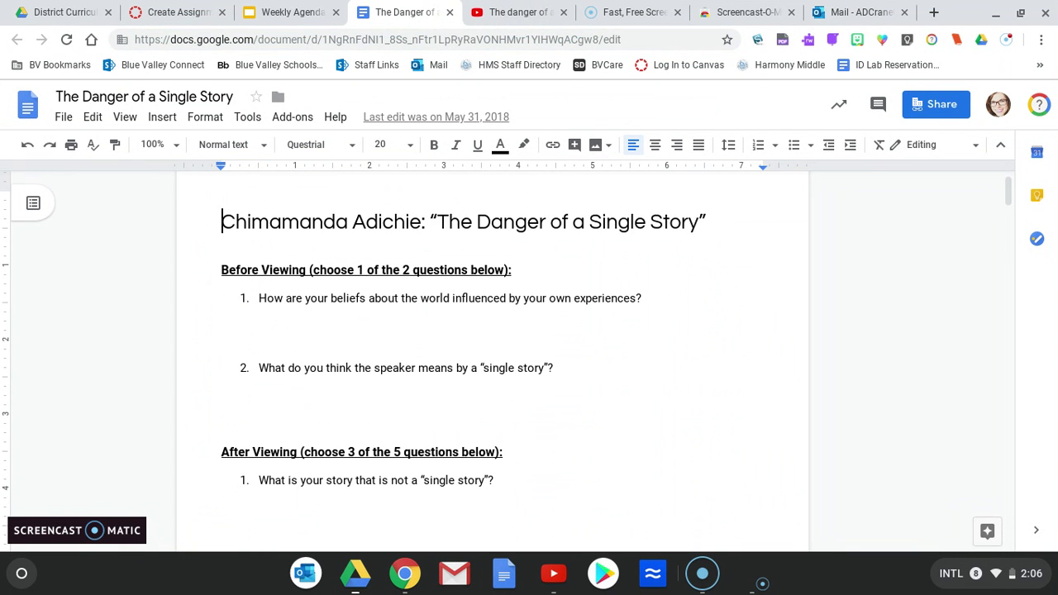
pyautogui.click(279, 267)
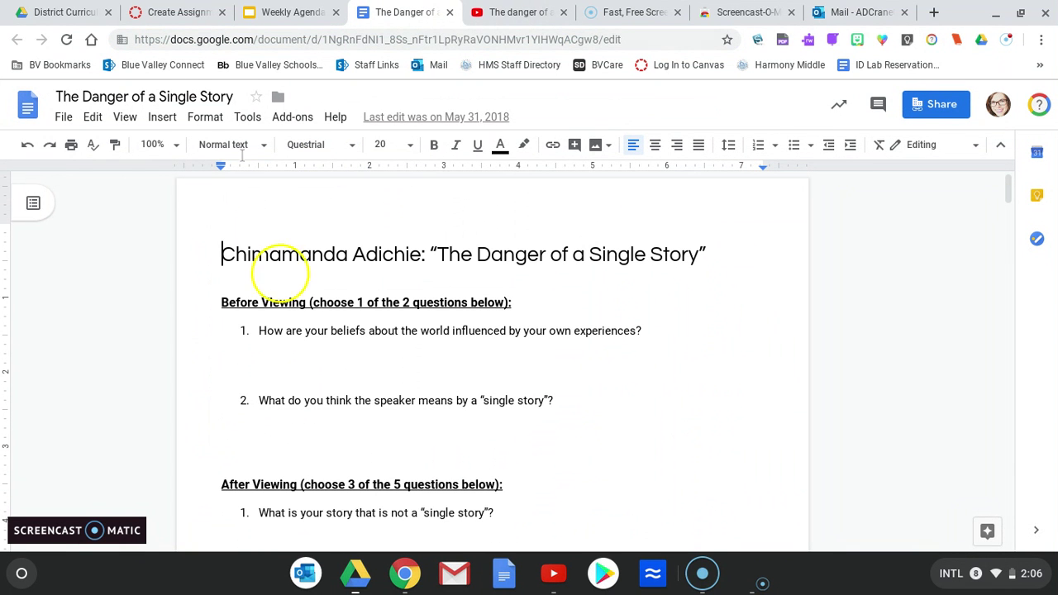
# Step: Name the assignment "The Danger of a Single Story Assignment" and write "Here are your instructions for this assignment:" and "1. Watch the video below:" as its description
pyautogui.click(190, 17)
pyautogui.click(348, 361)
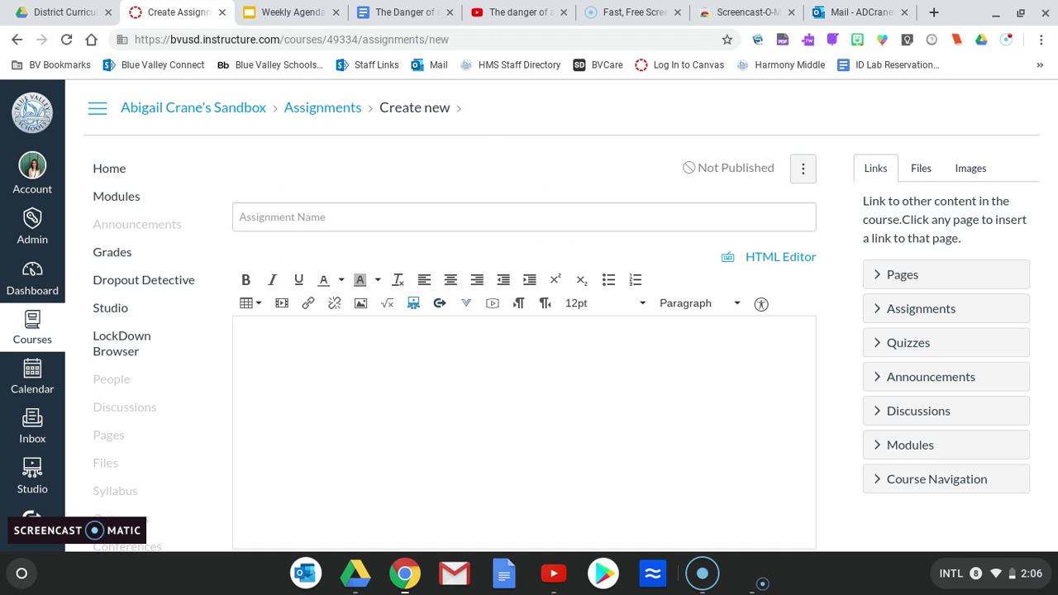
pyautogui.click(318, 218)
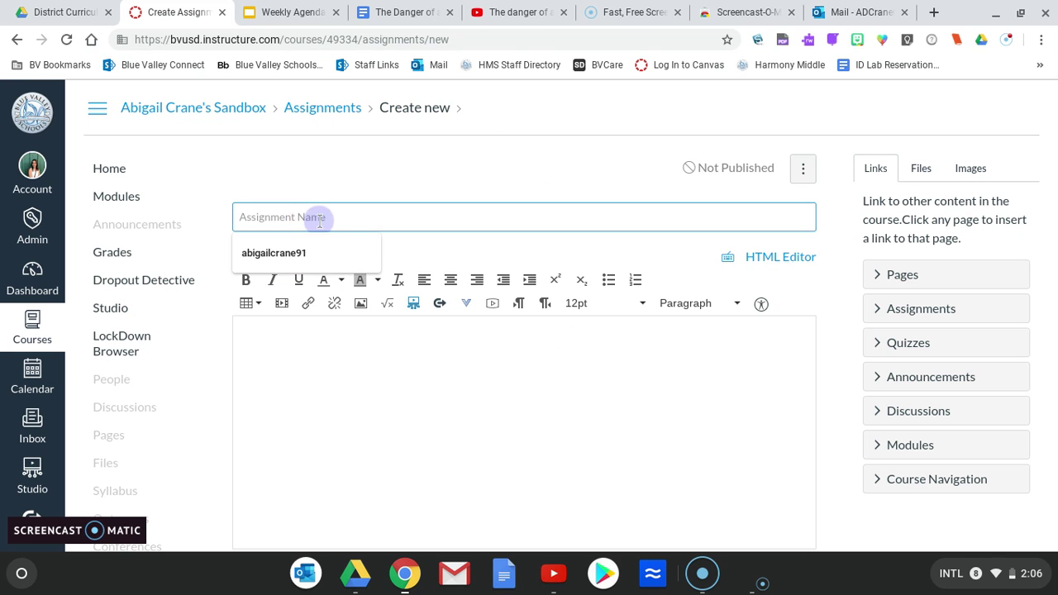
pyautogui.write('The Danger of a Single S')
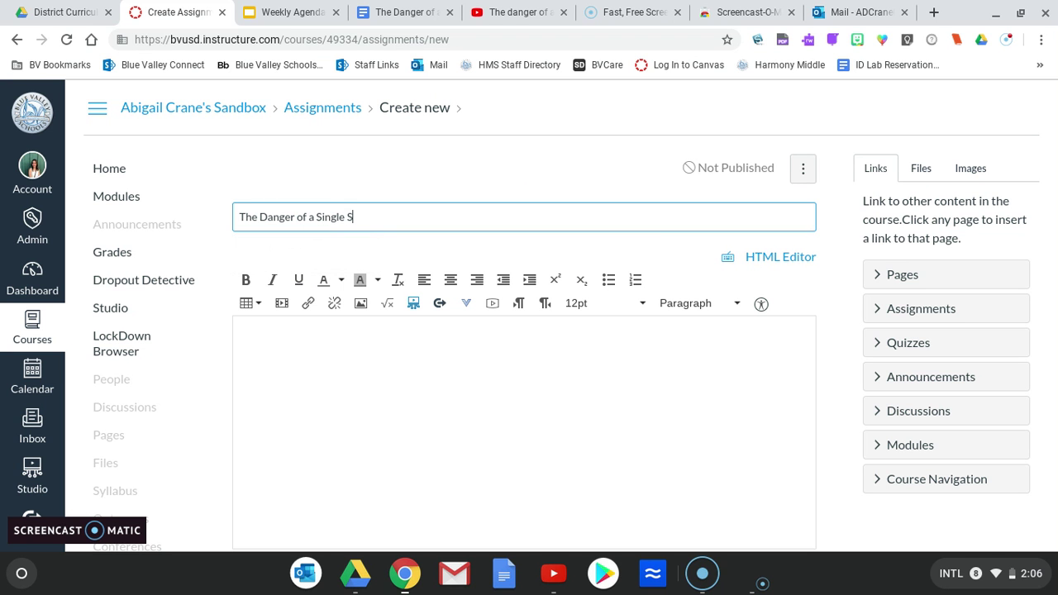
pyautogui.write('tory Assignment')
pyautogui.click(413, 385)
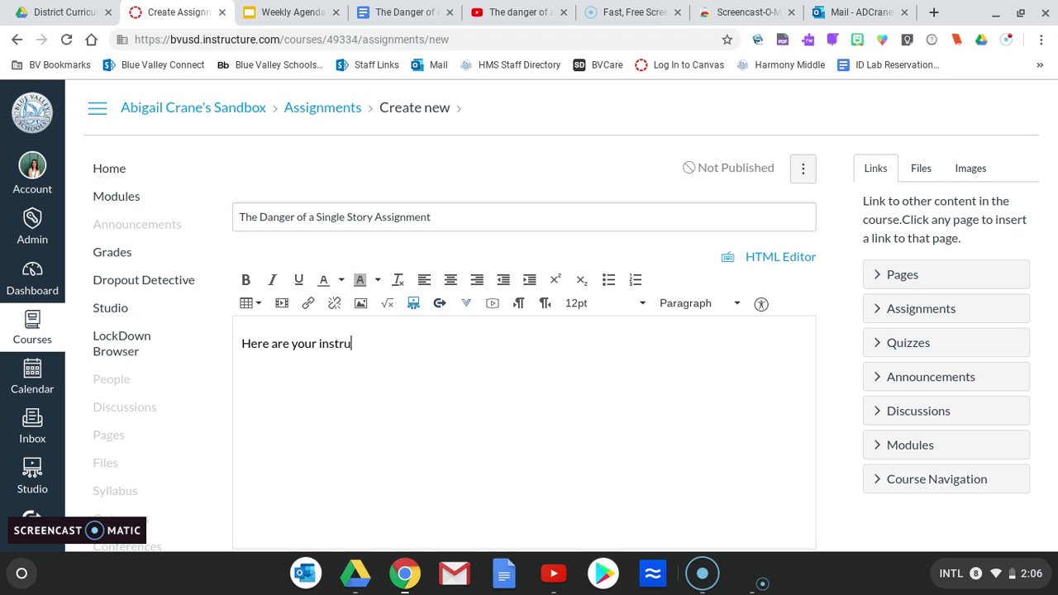
pyautogui.write('Here are your instructions for this assignment:')
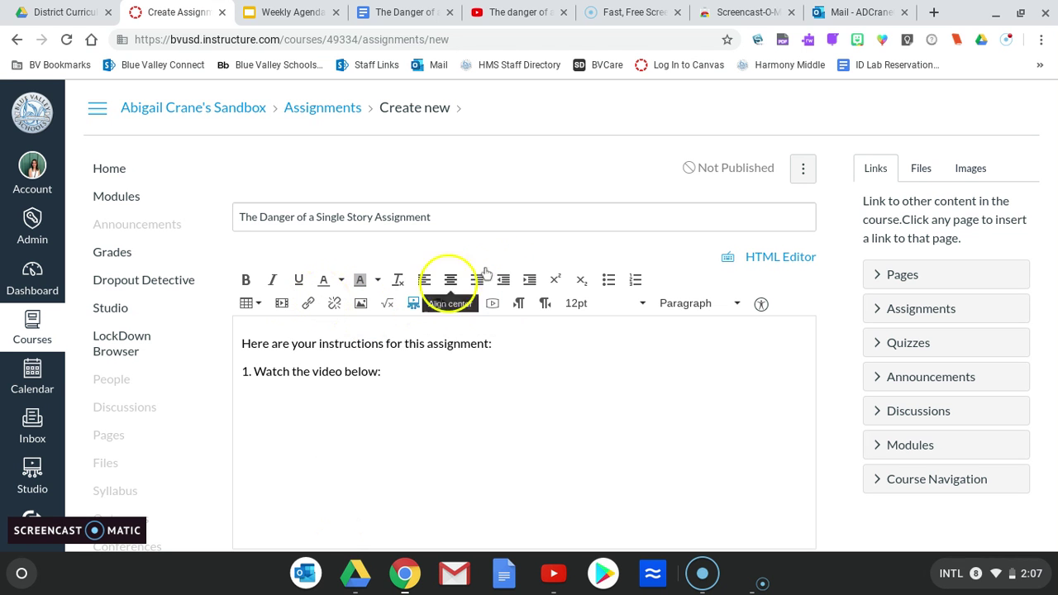
# Step: Copy the URL of the YouTube video "The danger of a single story" and embed it below instruction 1 of the assignment
pyautogui.click(510, 6)
pyautogui.click(469, 39)
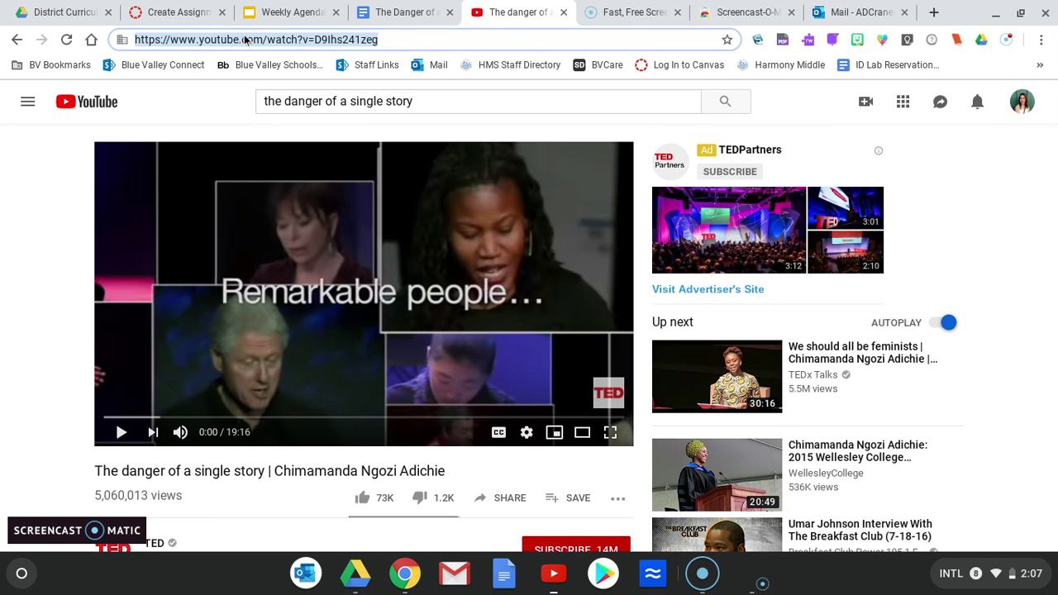
pyautogui.rightClick(245, 40)
pyautogui.click(318, 134)
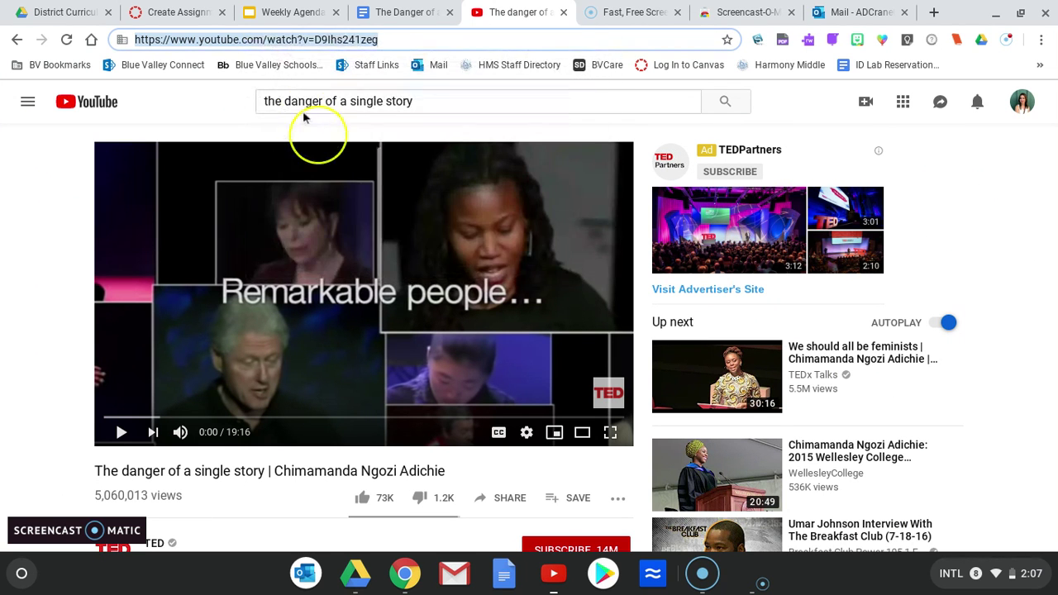
pyautogui.click(190, 12)
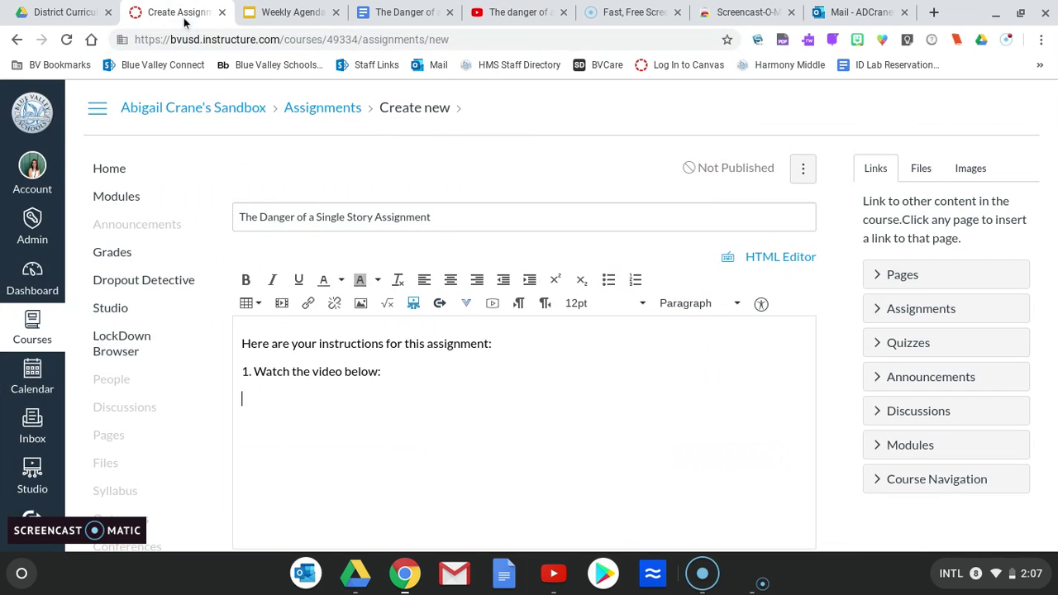
pyautogui.click(352, 390)
pyautogui.hotkey('ctrl', 'v')
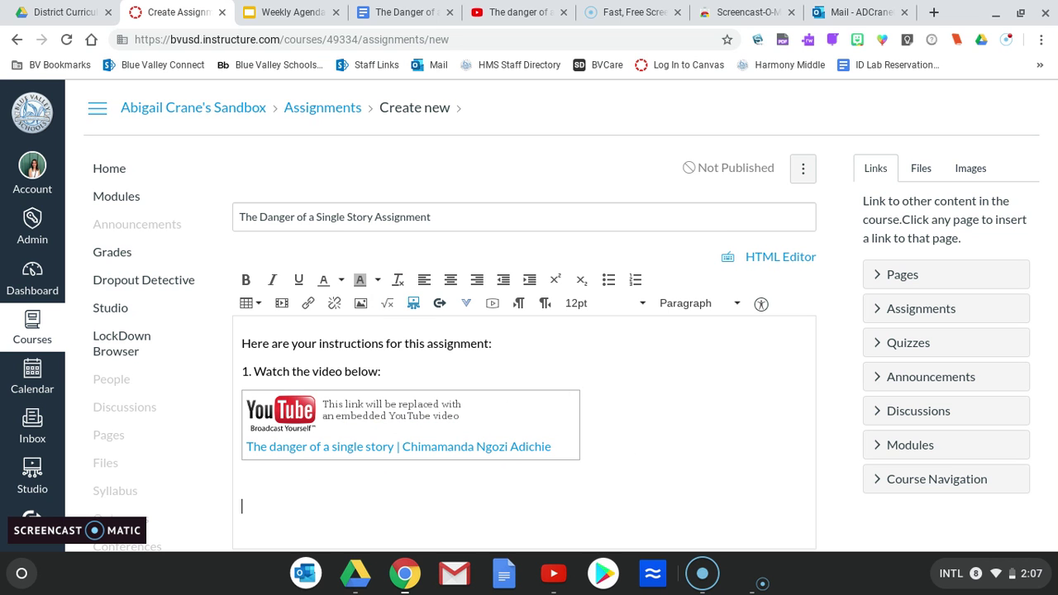
pyautogui.press('BackSpace')
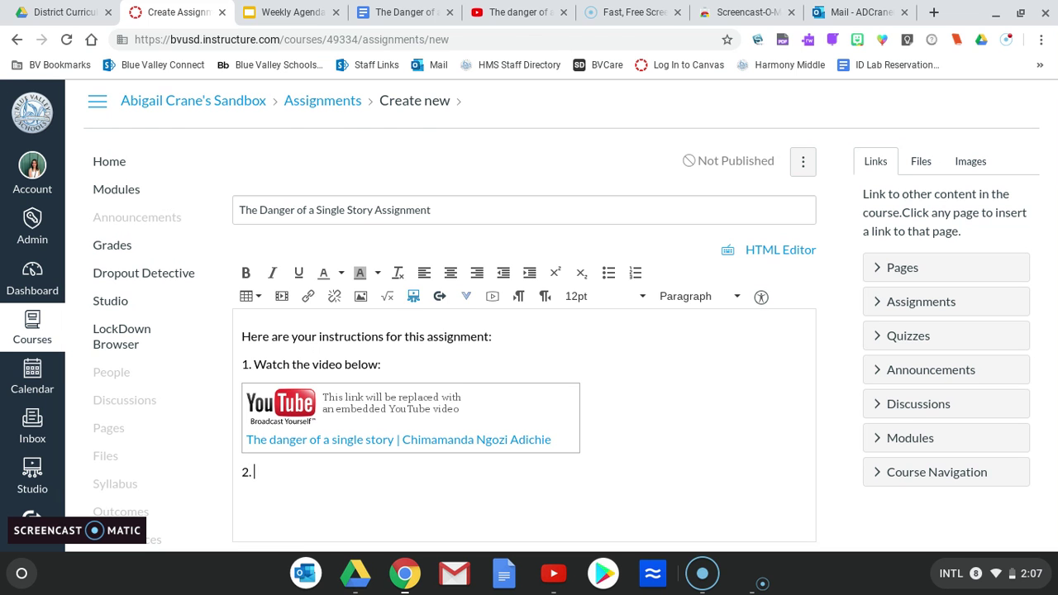
# Step: Add the instruction "2. Answer the questions on this worksheet." below the embedded video
pyautogui.click(422, 11)
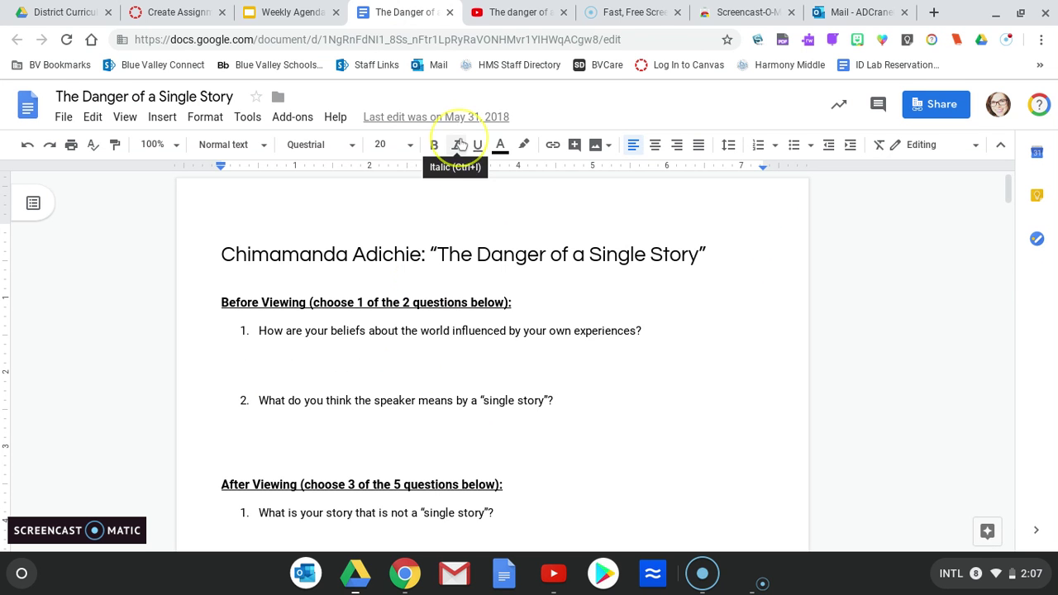
pyautogui.click(169, 11)
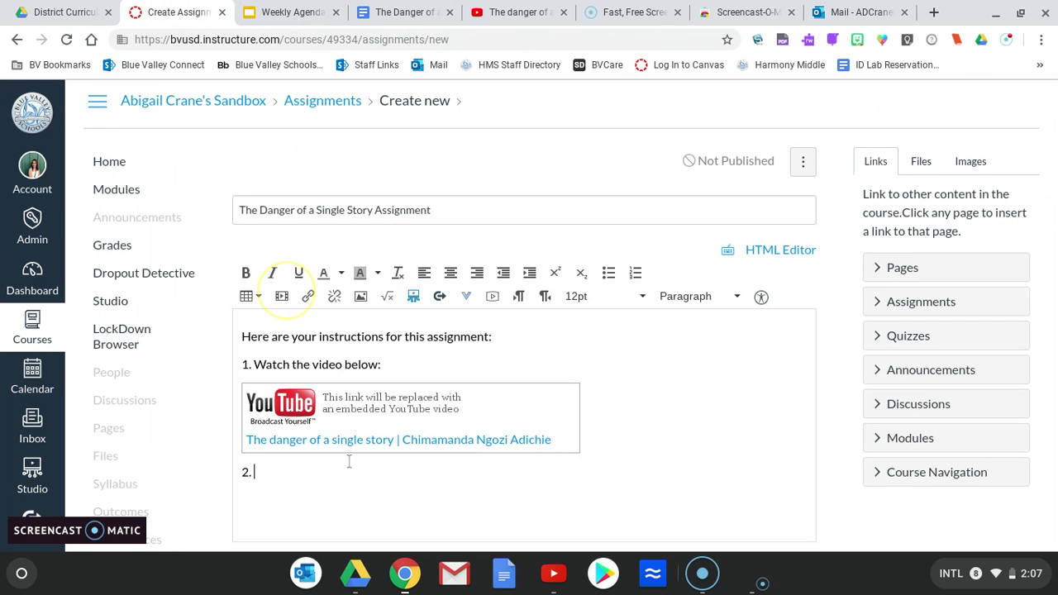
pyautogui.write('swer the questions on this work')
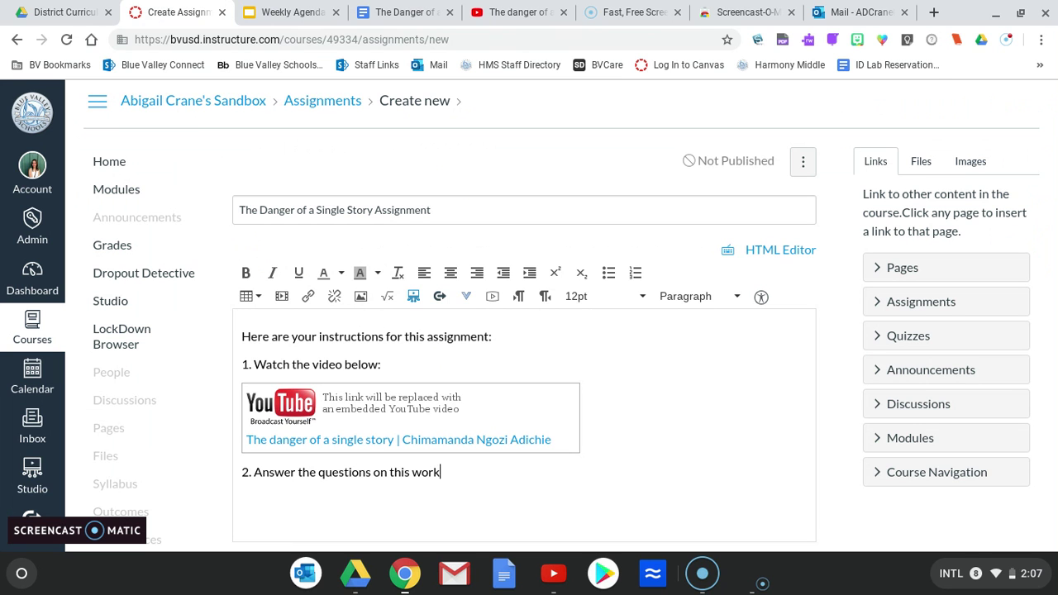
pyautogui.click(416, 534)
# Step: Start a website link on the word "worksheet" and copy the sharing link of the "The Danger of a Single Story" Google Doc
pyautogui.doubleClick(439, 472)
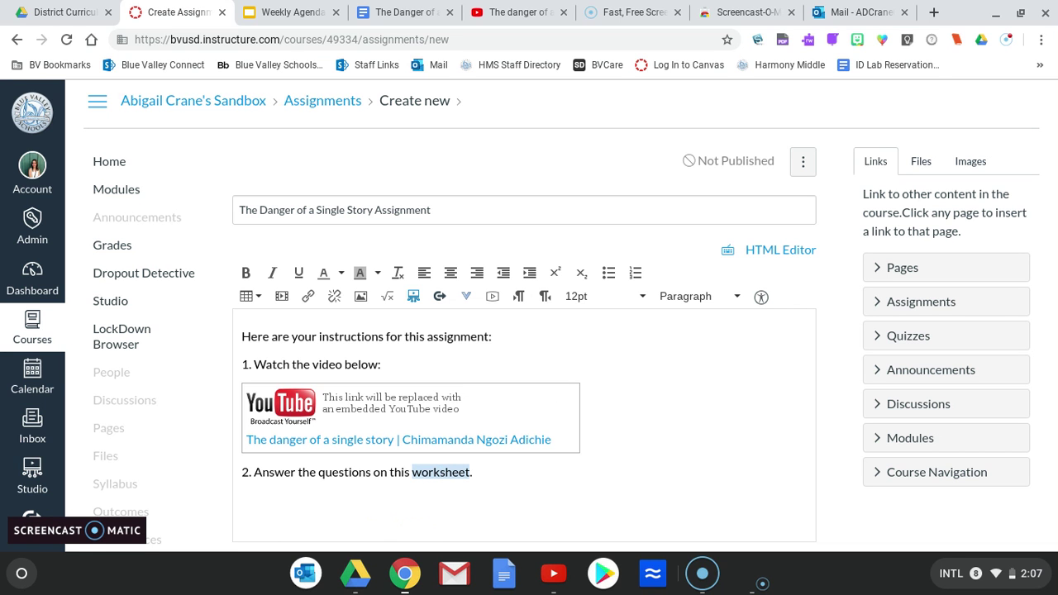
pyautogui.click(311, 295)
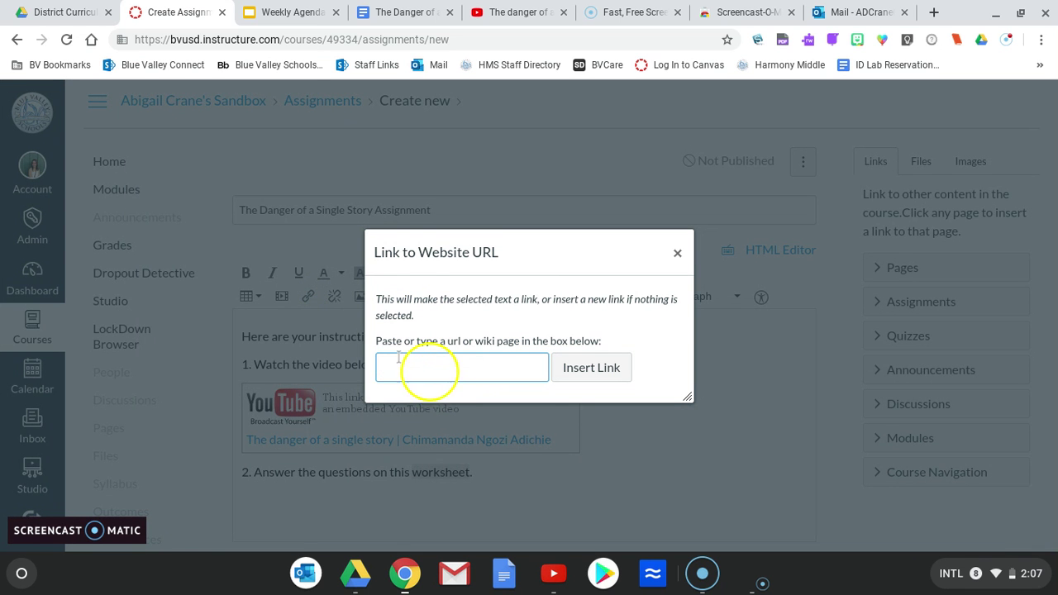
pyautogui.click(384, 12)
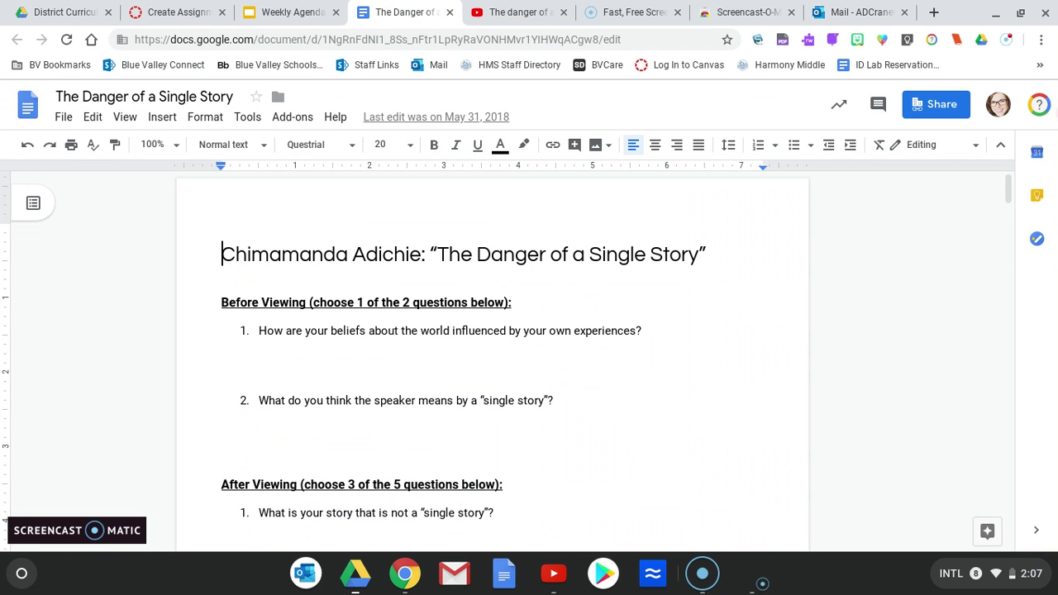
pyautogui.click(937, 105)
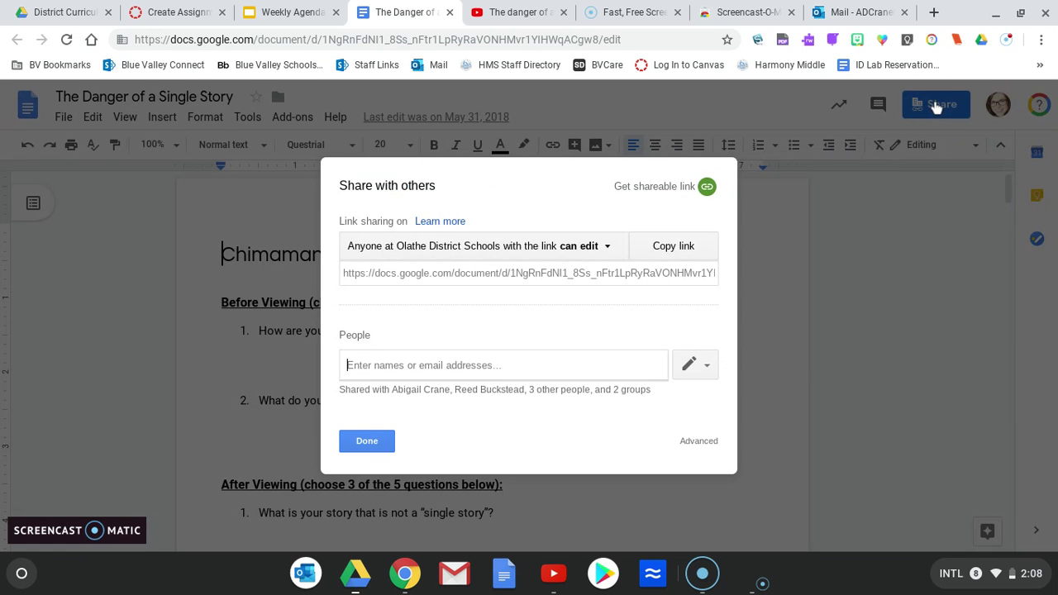
pyautogui.click(596, 253)
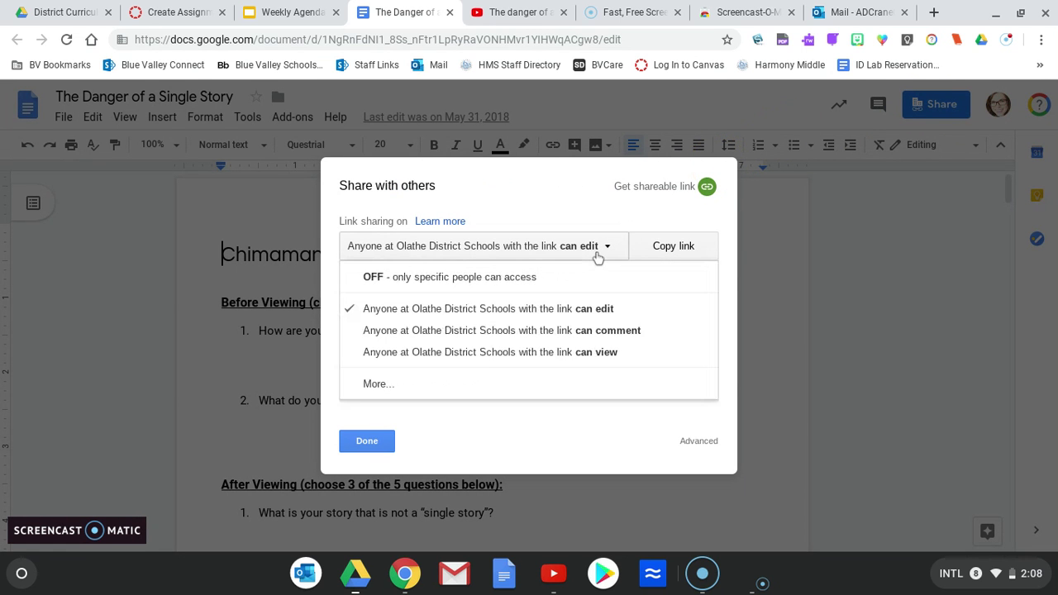
pyautogui.click(598, 256)
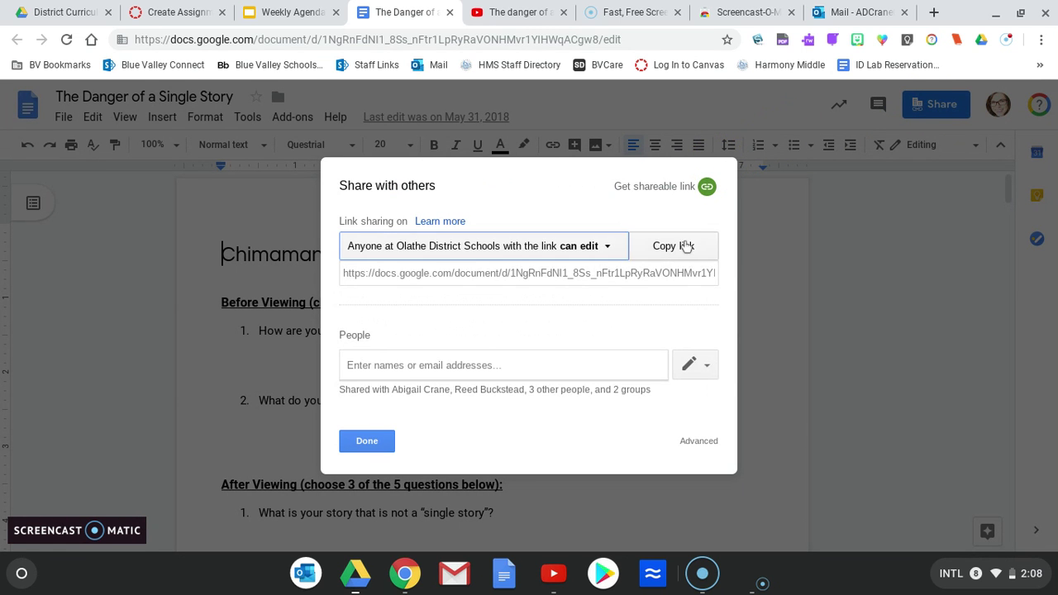
pyautogui.click(684, 246)
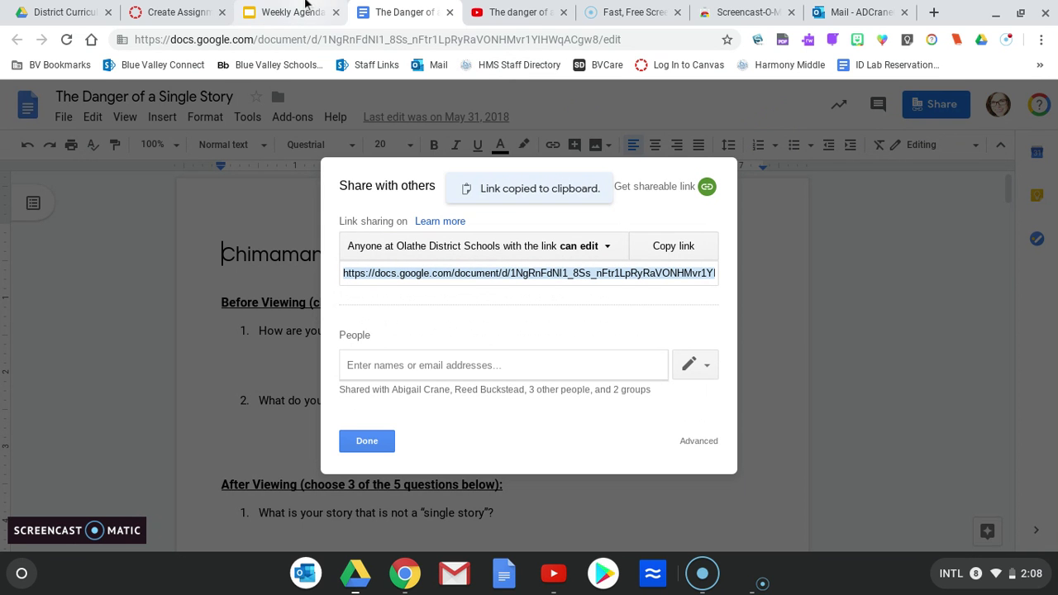
# Step: Link the word "worksheet" in instruction 2 to the copied Google Docs URL
pyautogui.click(148, 5)
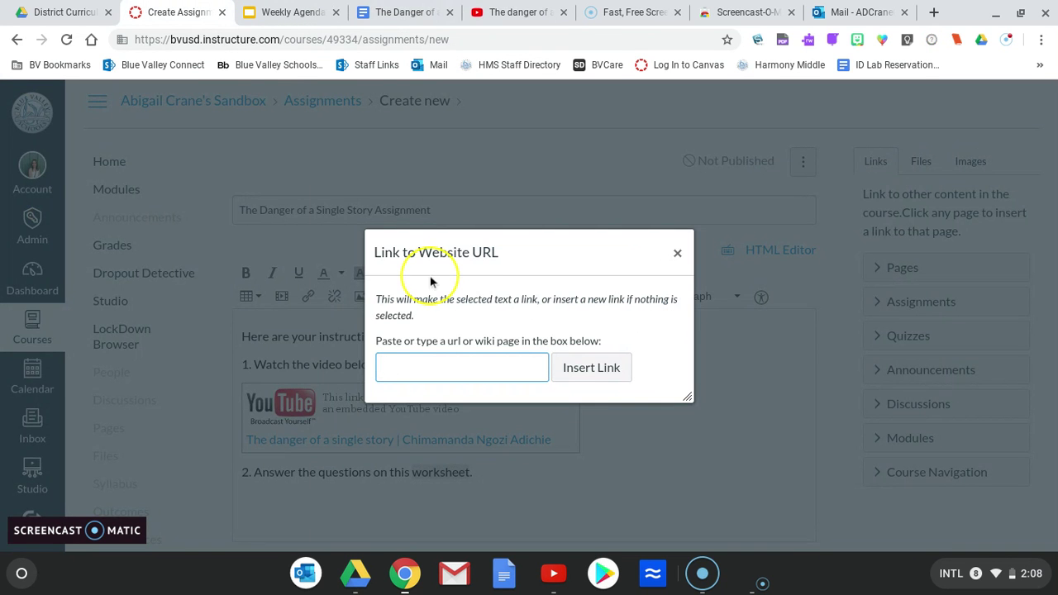
pyautogui.click(432, 357)
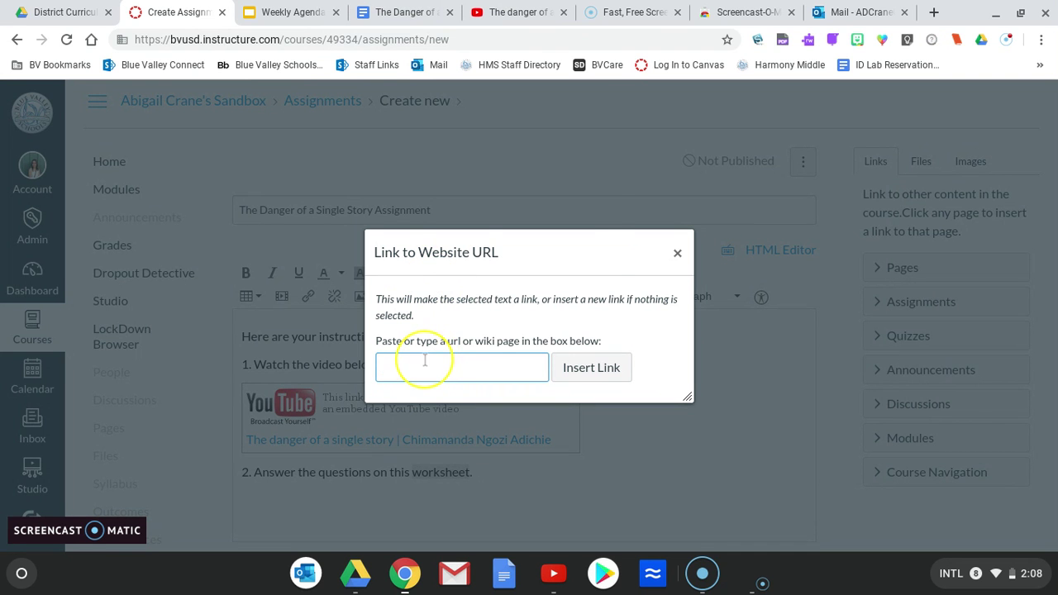
pyautogui.rightClick(425, 358)
pyautogui.click(461, 216)
pyautogui.click(597, 366)
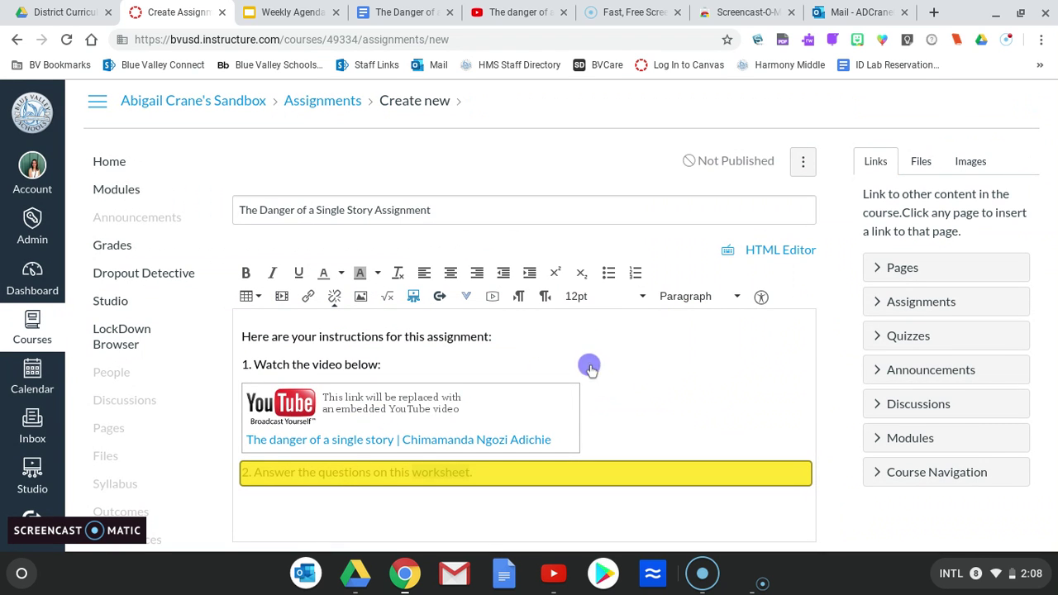
pyautogui.doubleClick(438, 472)
pyautogui.click(576, 474)
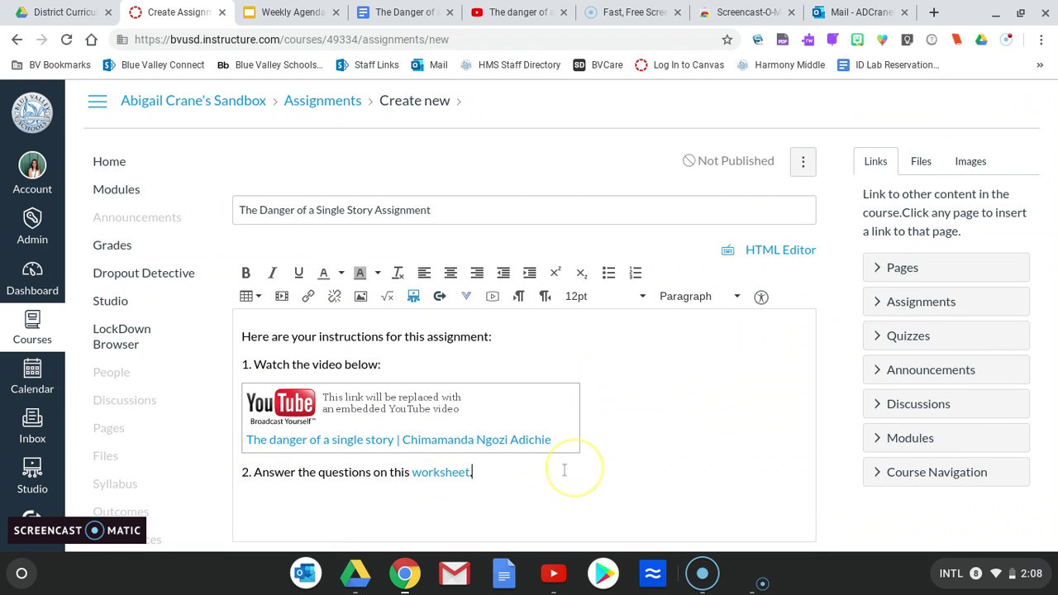
# Step: Set the assignment's points to 4 and exclude it from counting towards the final grade
pyautogui.scroll(-1, 586, 473)
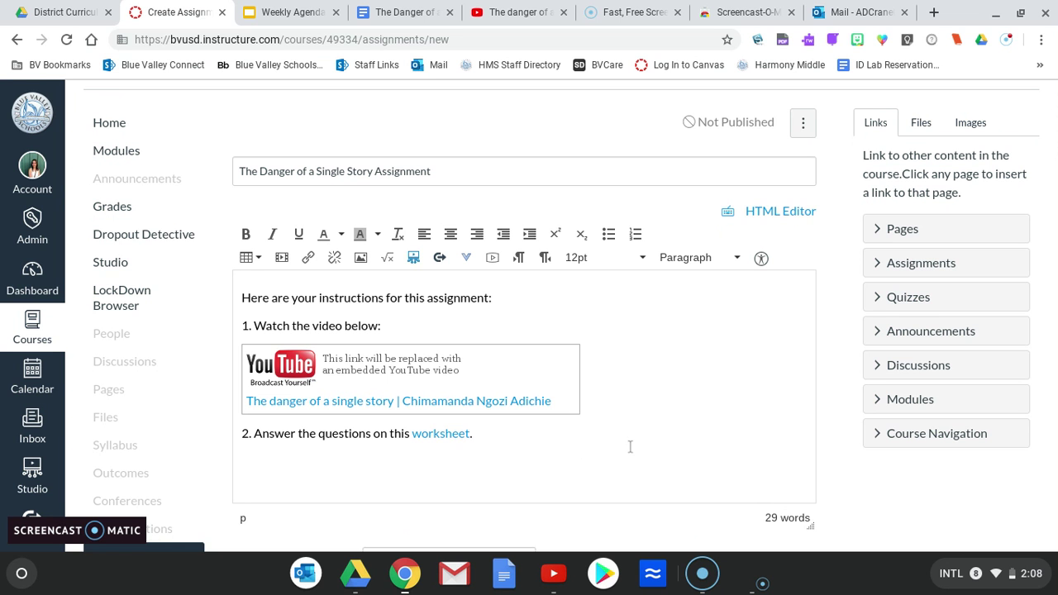
pyautogui.scroll(-6, 630, 447)
pyautogui.click(505, 324)
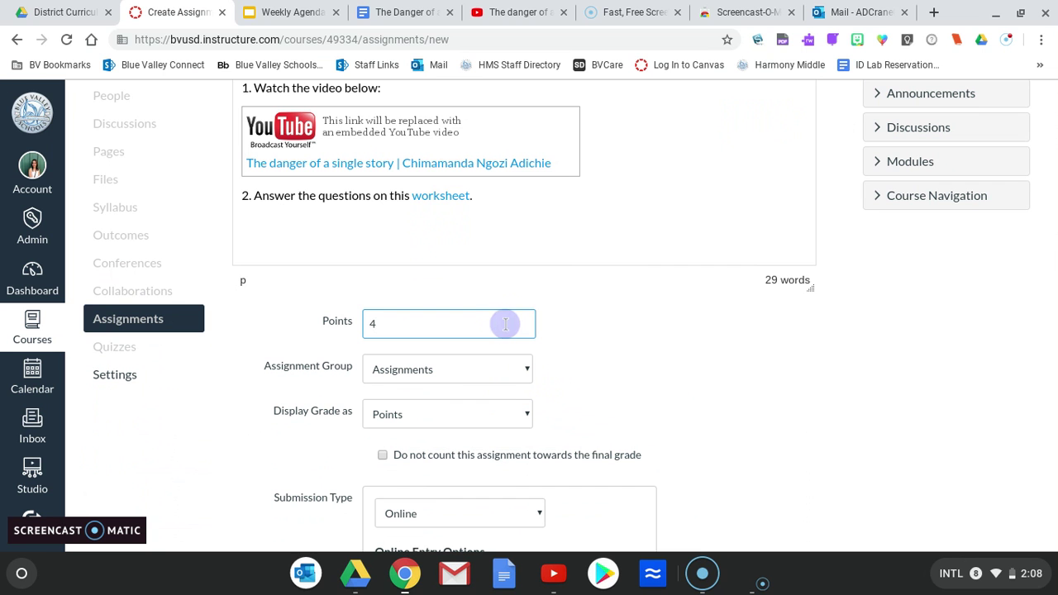
pyautogui.click(382, 455)
# Step: Try the On Paper and External Tool submission types and set the submission type back to Online
pyautogui.scroll(-3, 304, 453)
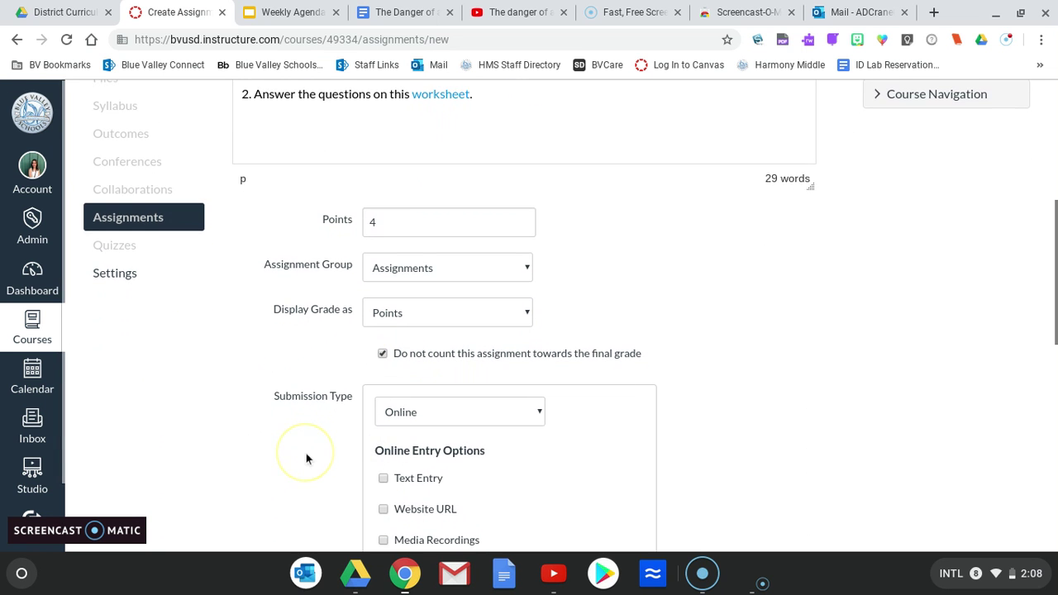
pyautogui.scroll(-2, 306, 453)
pyautogui.scroll(-1, 349, 340)
pyautogui.scroll(2, 431, 242)
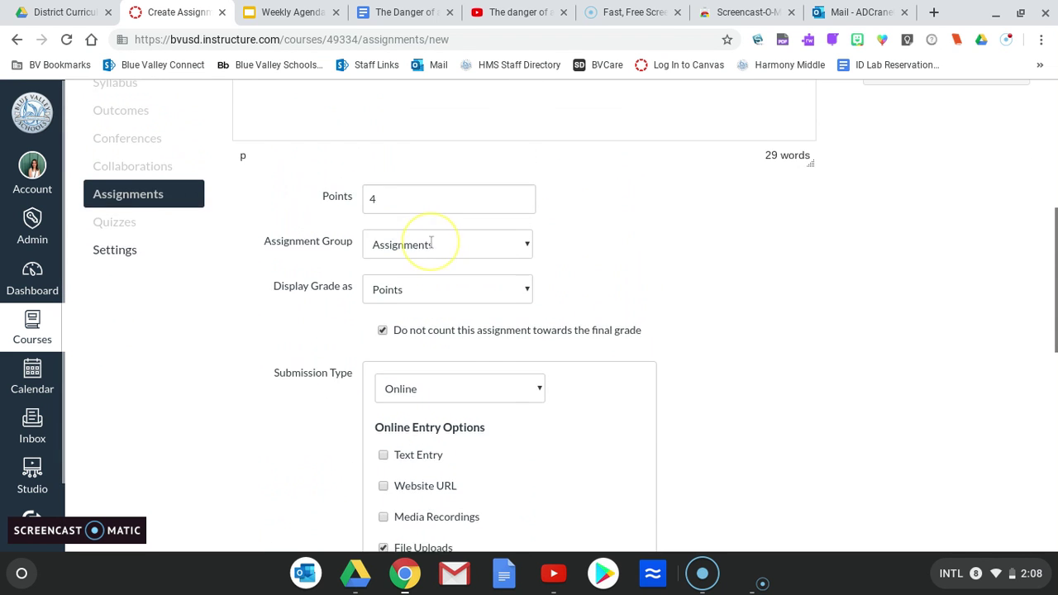
pyautogui.scroll(3, 431, 243)
pyautogui.scroll(-2, 413, 335)
pyautogui.scroll(-4, 401, 345)
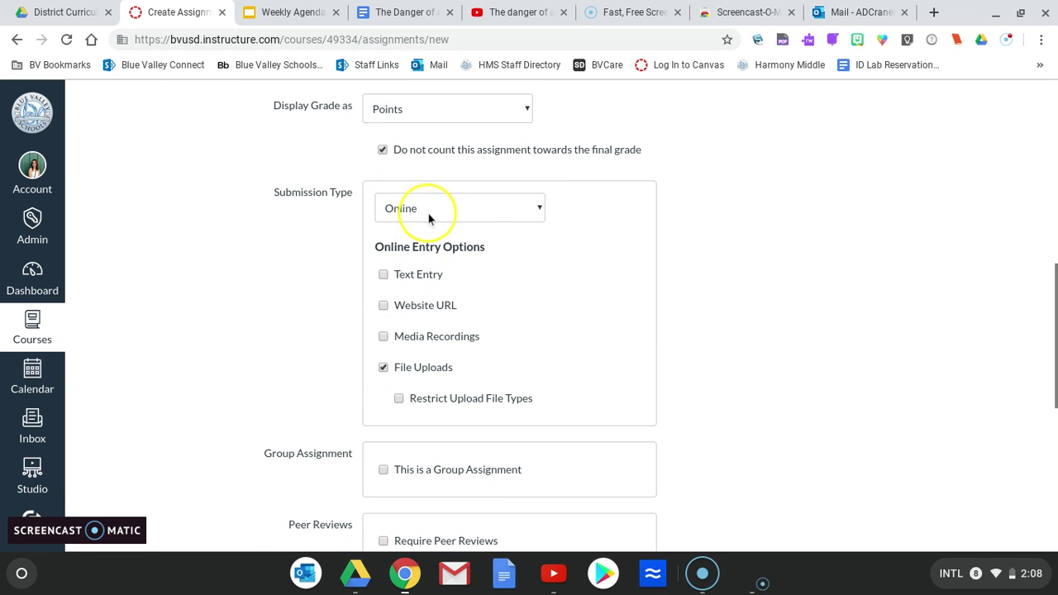
pyautogui.click(427, 213)
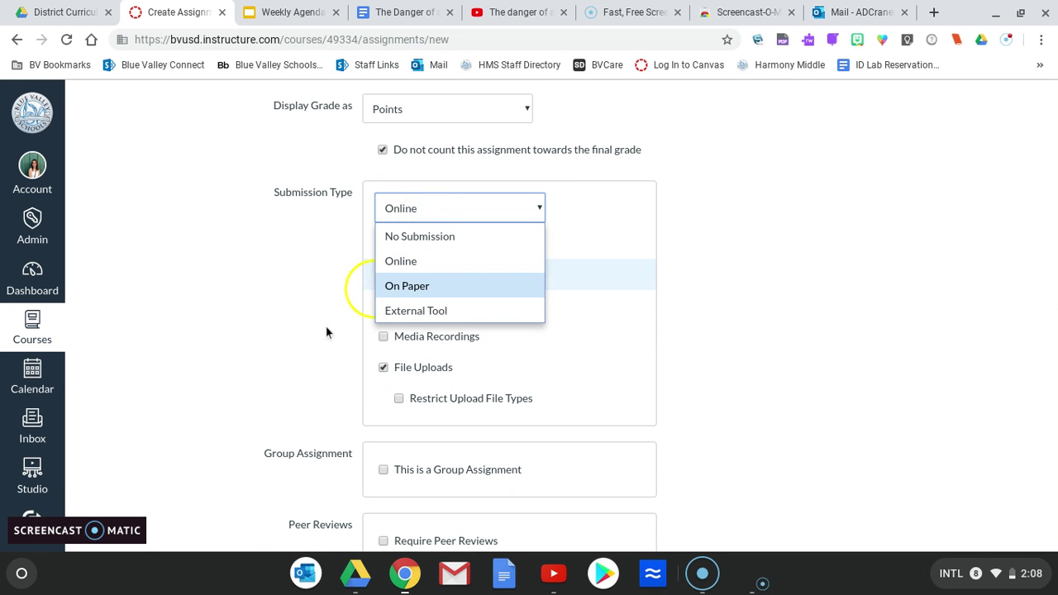
pyautogui.click(437, 285)
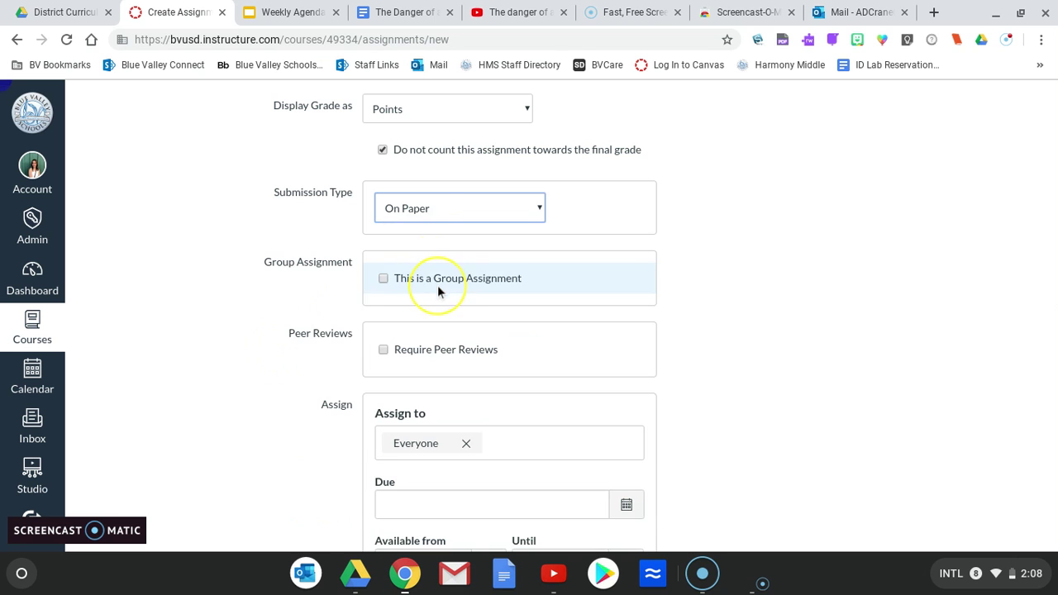
pyautogui.click(429, 207)
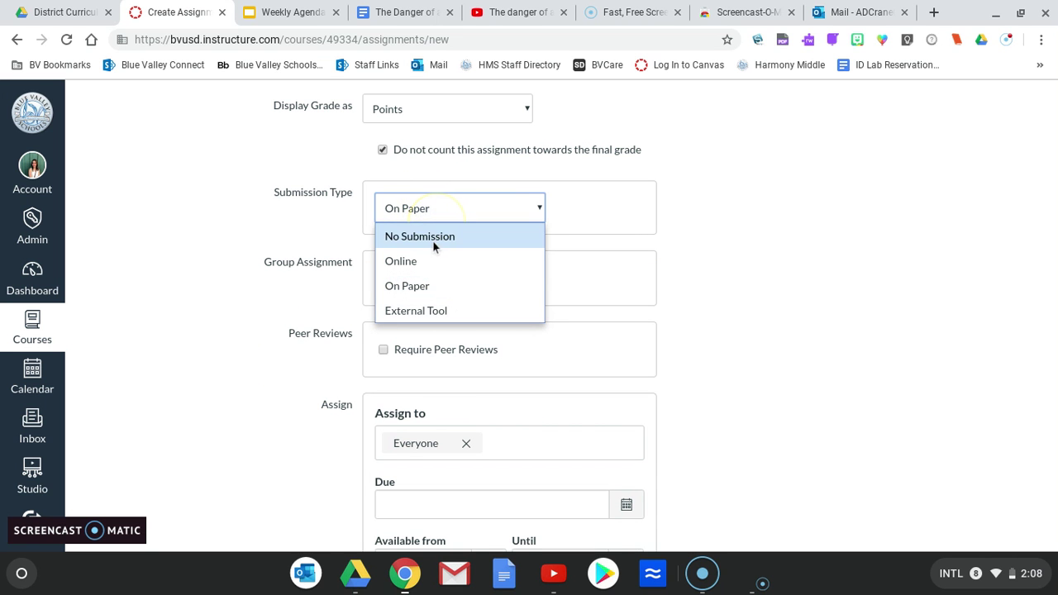
pyautogui.click(414, 311)
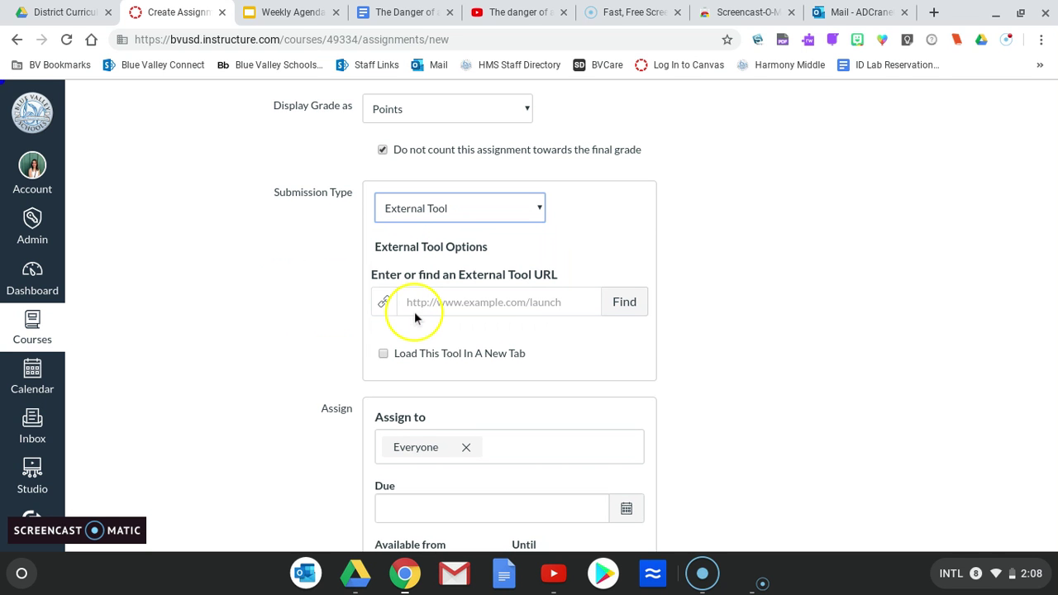
pyautogui.click(496, 208)
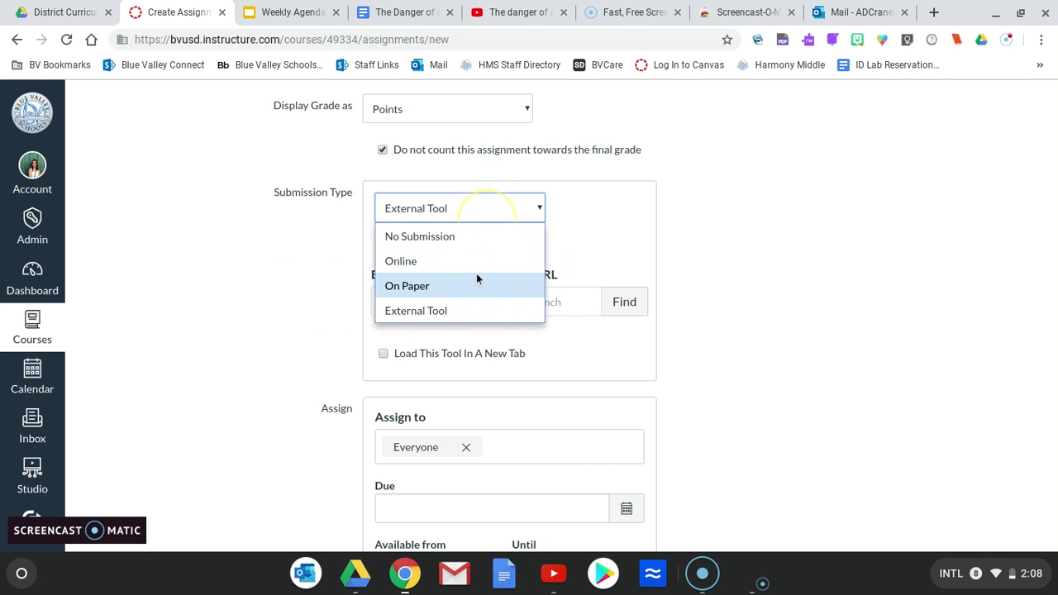
pyautogui.click(450, 261)
pyautogui.scroll(-2, 250, 340)
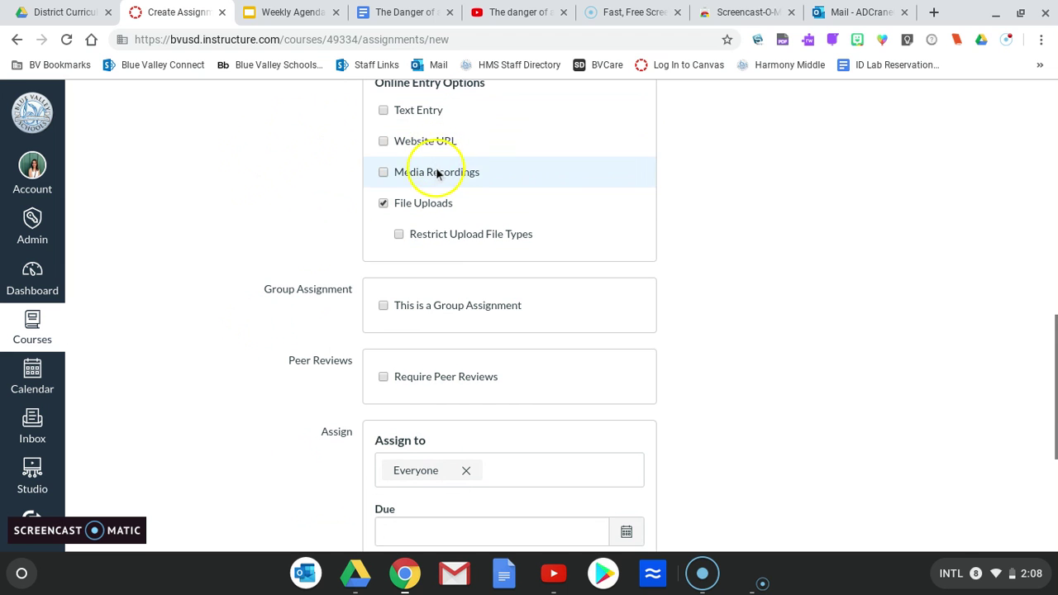
# Step: Check the course section choices for assigning the work, leave it assigned to Everyone, and set the due date to Aug 30 11:59pm
pyautogui.scroll(-1, 269, 243)
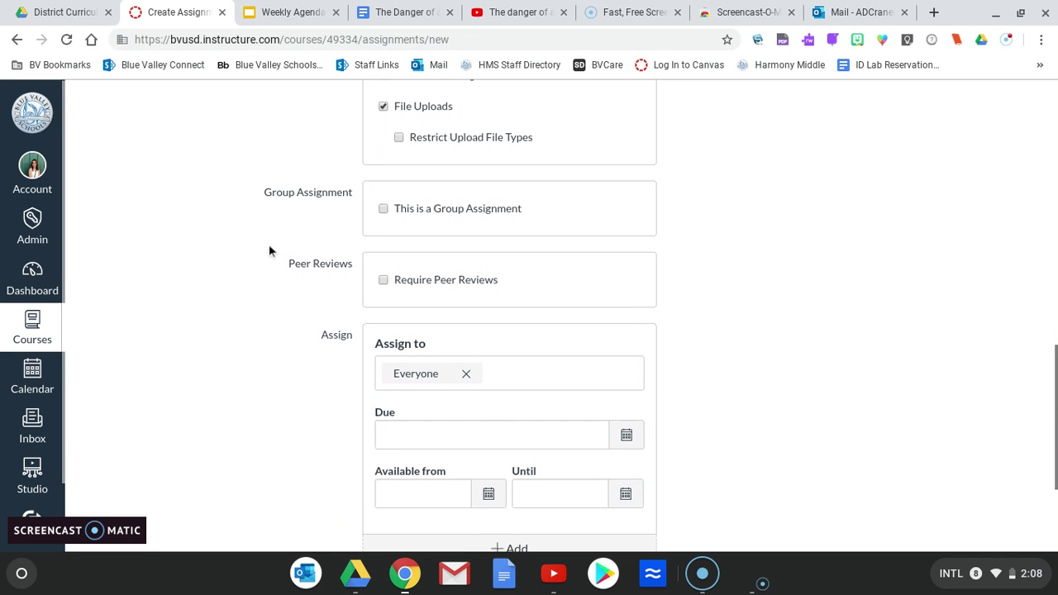
pyautogui.scroll(-1, 347, 227)
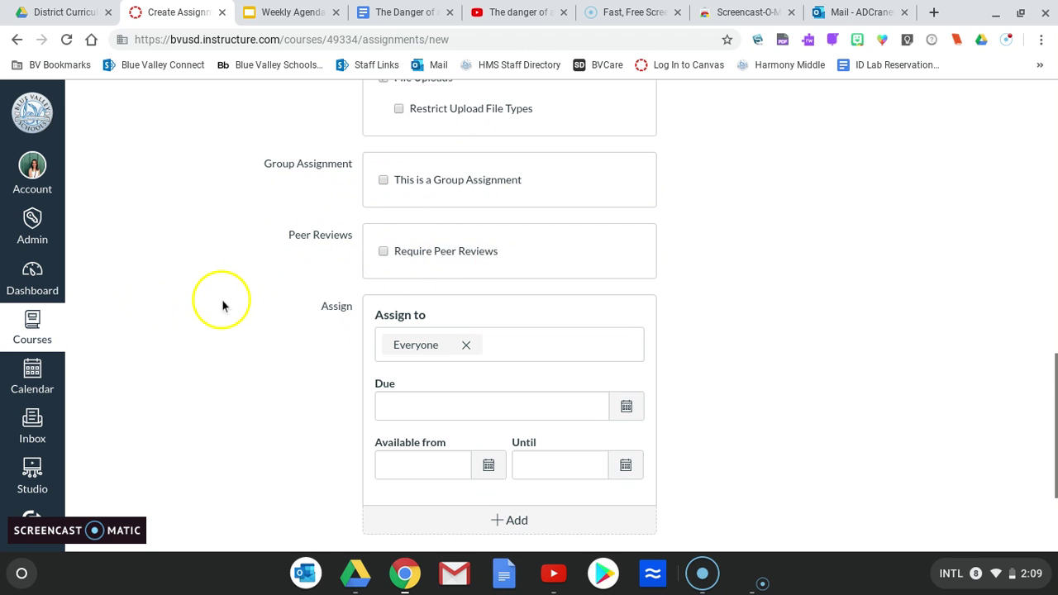
pyautogui.scroll(-2, 223, 306)
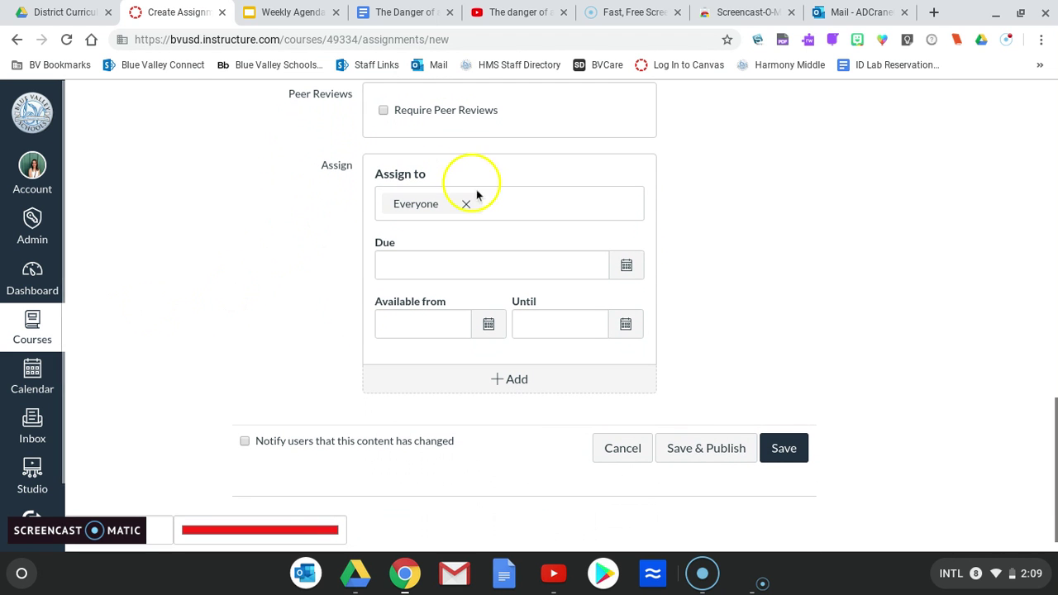
pyautogui.click(501, 204)
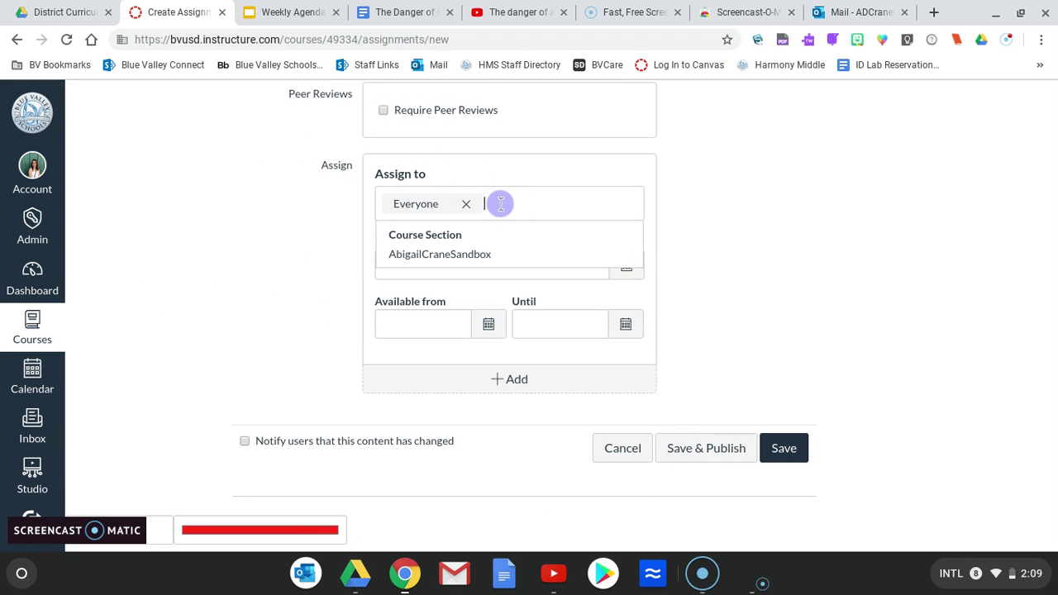
pyautogui.click(203, 243)
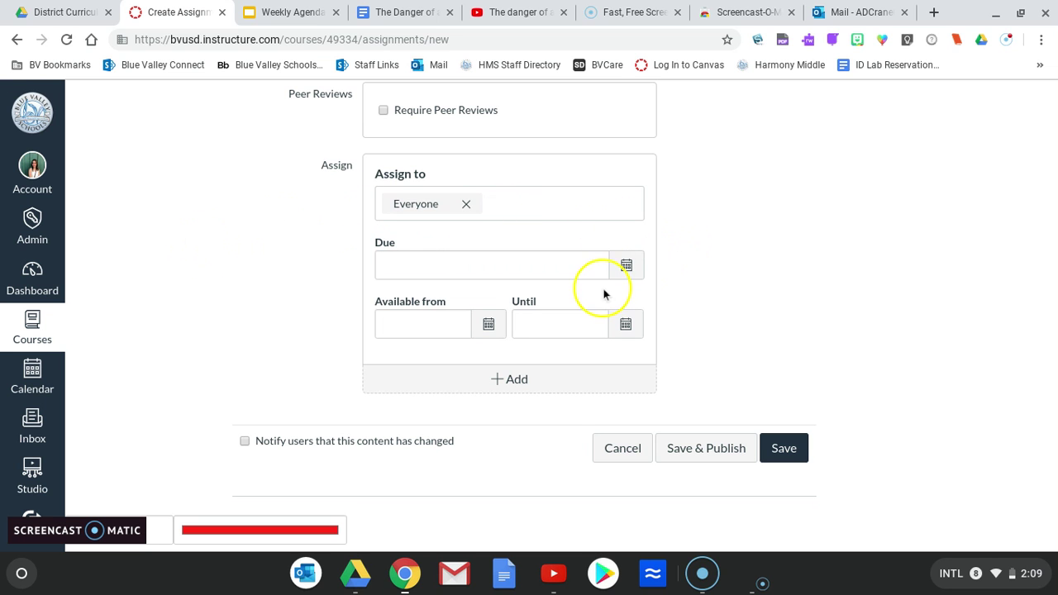
pyautogui.click(630, 265)
pyautogui.click(534, 425)
pyautogui.click(816, 327)
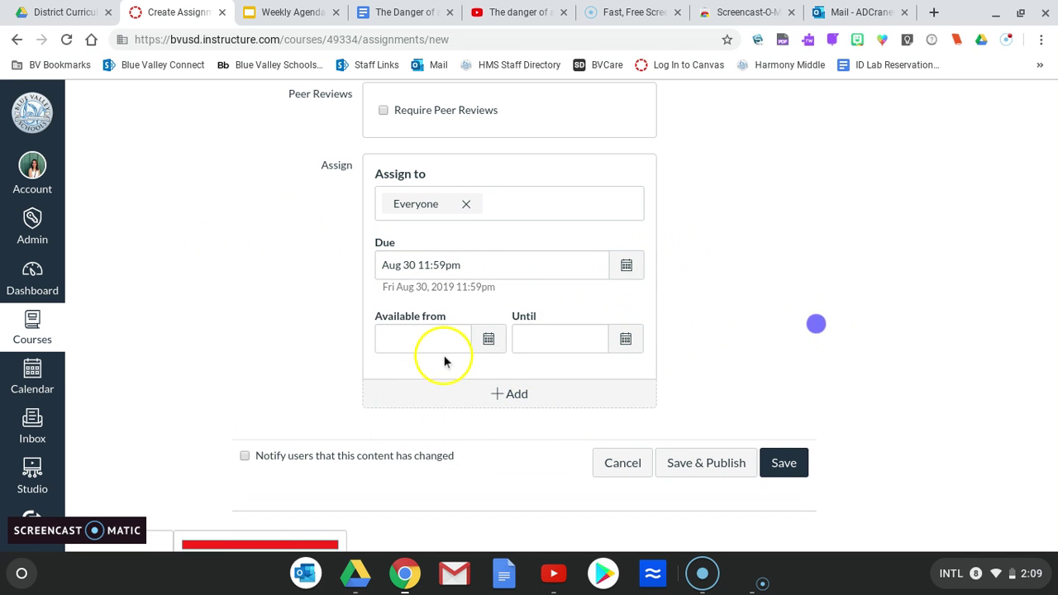
# Step: Make the assignment available from Aug 27 12am until Aug 30 11:59pm, and save and publish it
pyautogui.click(488, 340)
pyautogui.click(440, 496)
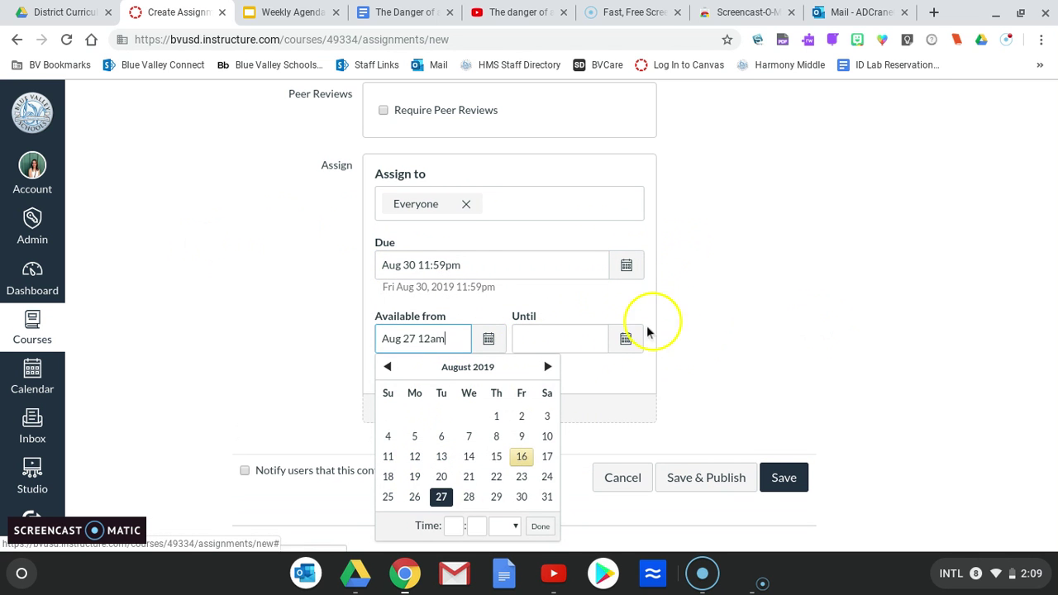
pyautogui.click(624, 343)
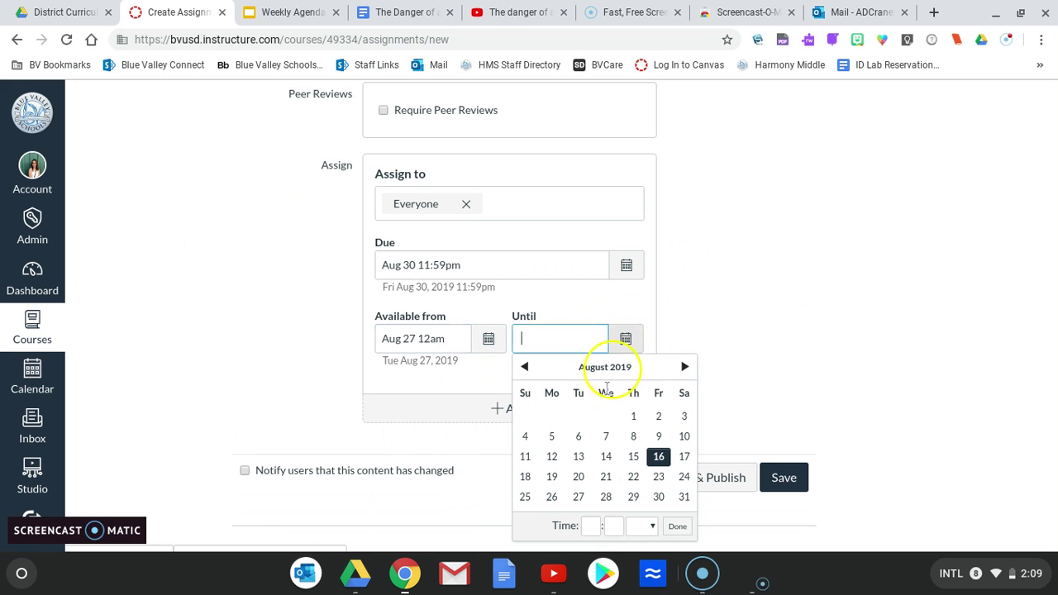
pyautogui.click(658, 498)
pyautogui.click(791, 284)
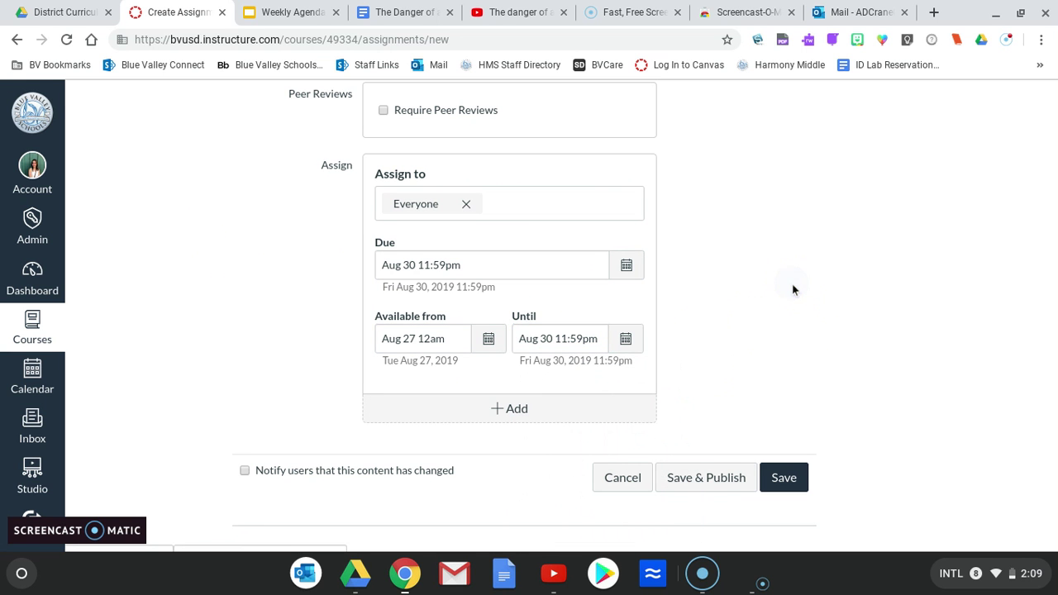
pyautogui.click(720, 487)
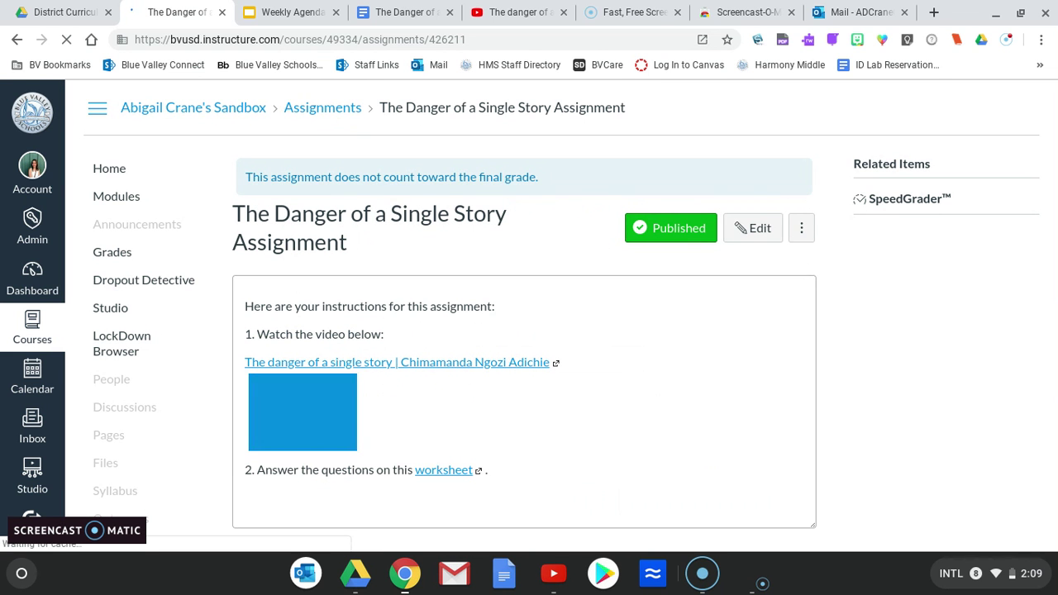
pyautogui.scroll(-1, 195, 455)
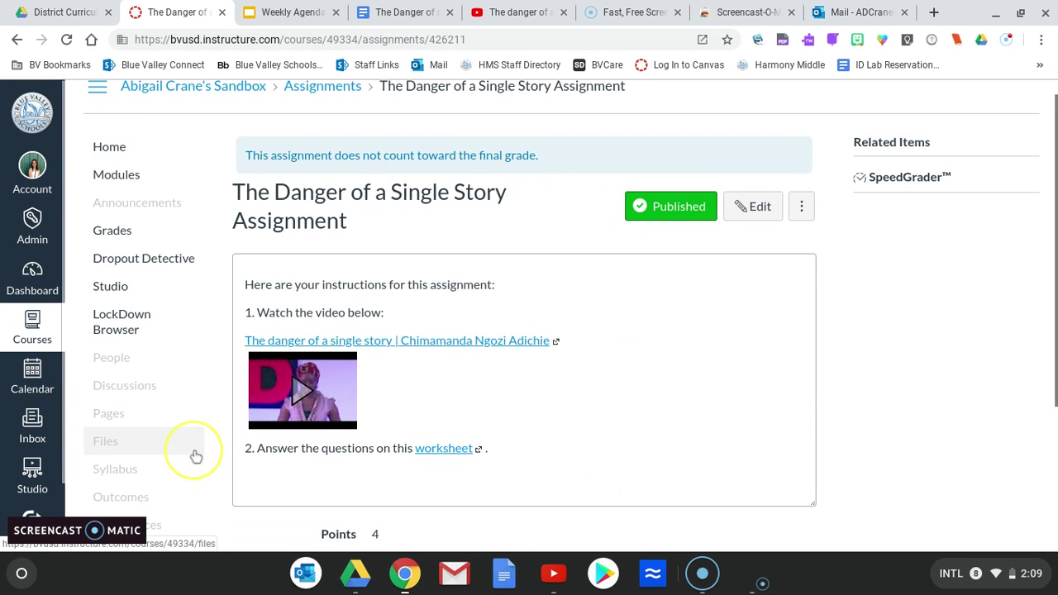
# Step: Add "The Danger of a Single Story Assignment" to the Week 1 module as an existing assignment, indented 2 levels
pyautogui.click(142, 176)
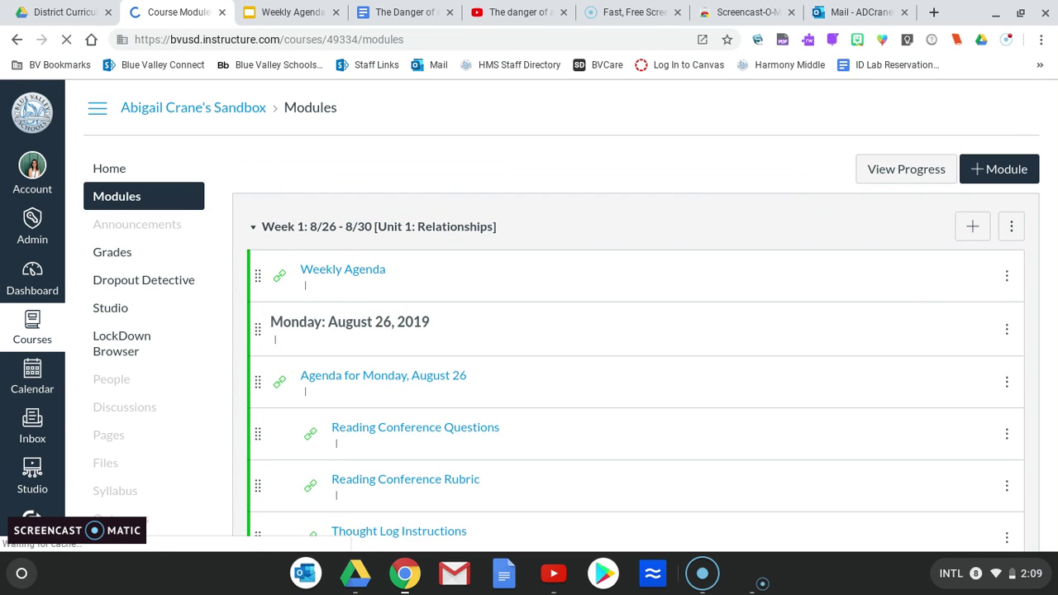
pyautogui.click(973, 231)
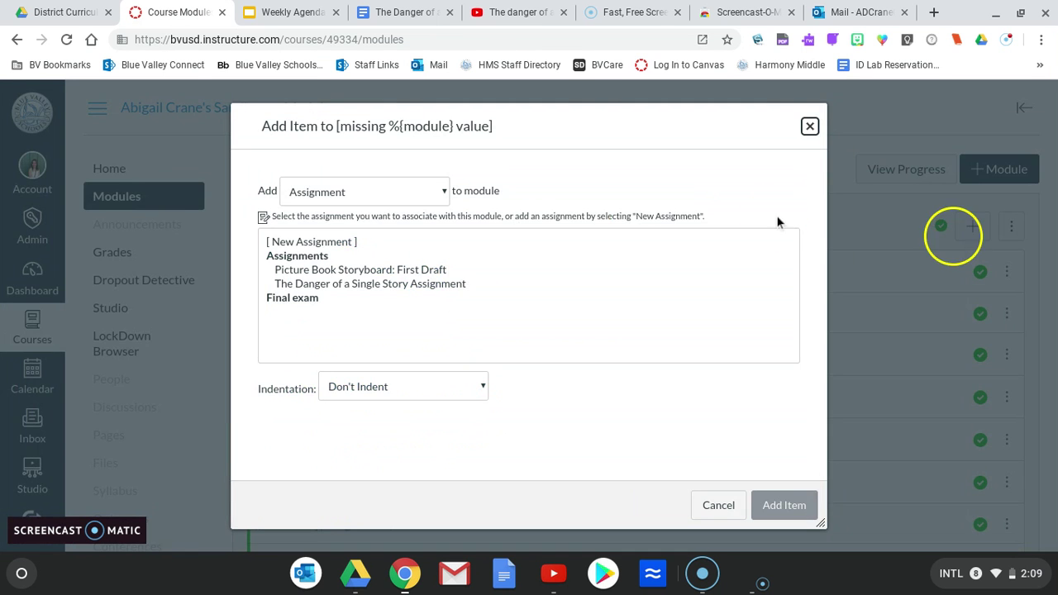
pyautogui.click(425, 200)
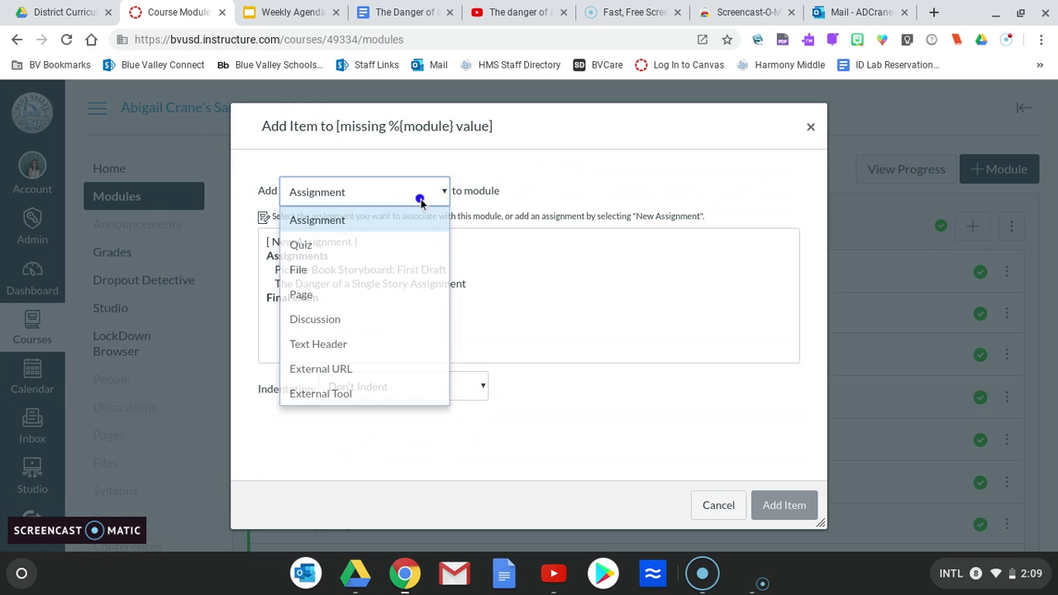
pyautogui.click(343, 228)
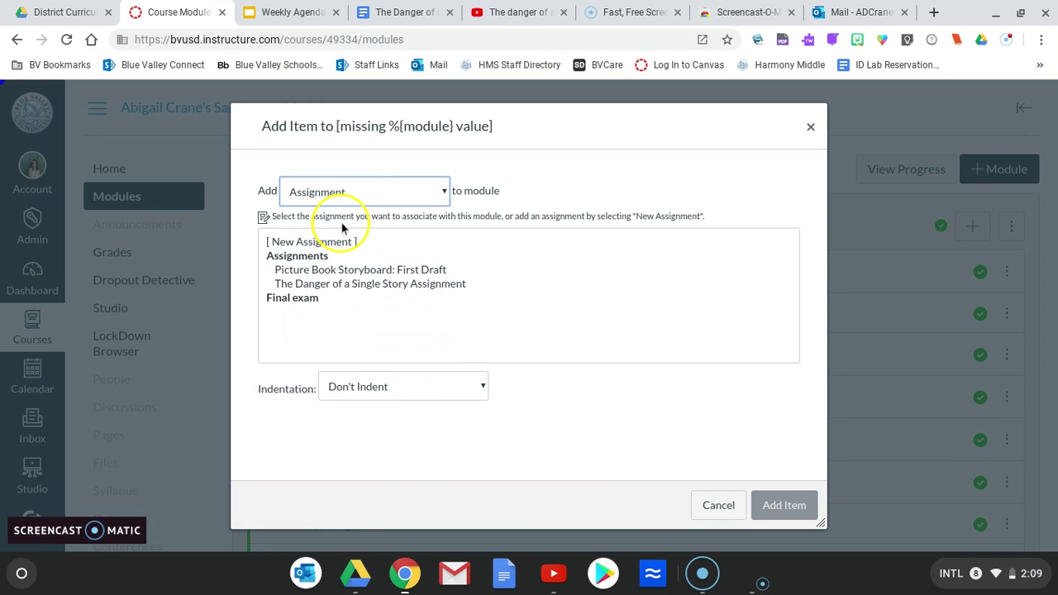
pyautogui.click(311, 285)
pyautogui.click(411, 390)
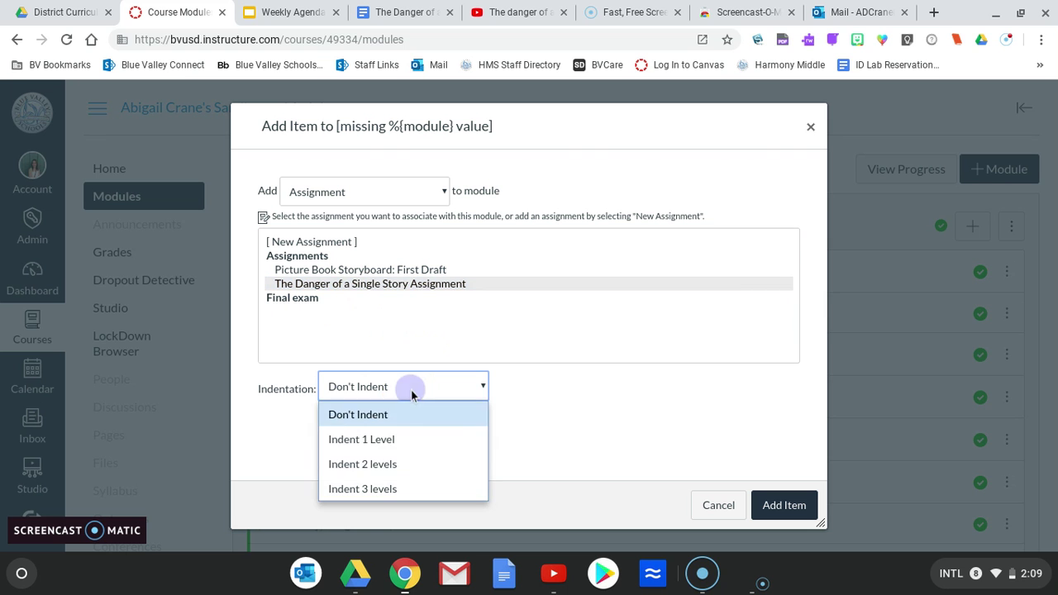
pyautogui.click(392, 462)
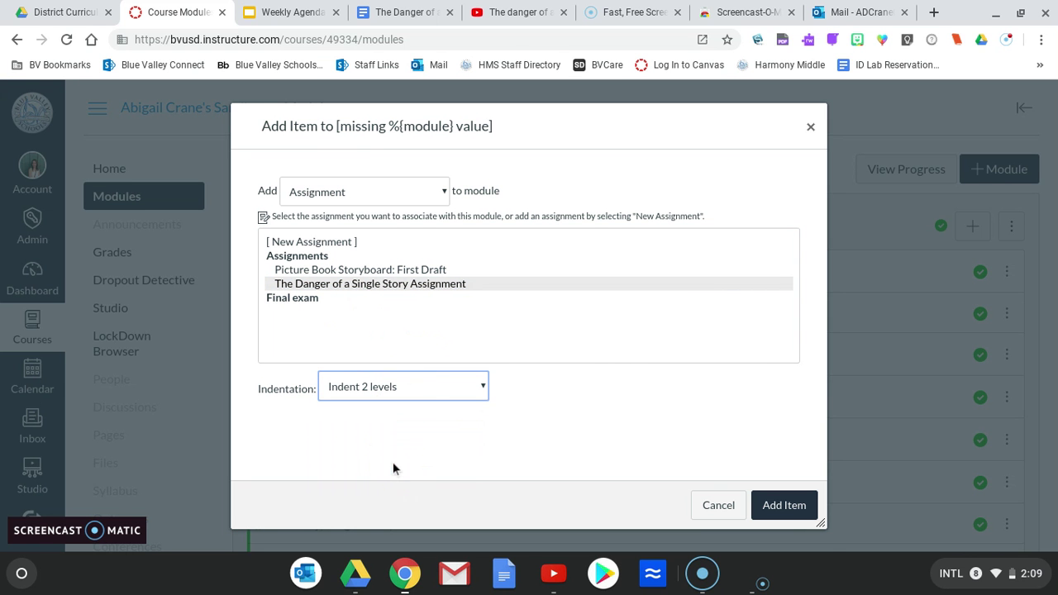
pyautogui.click(783, 505)
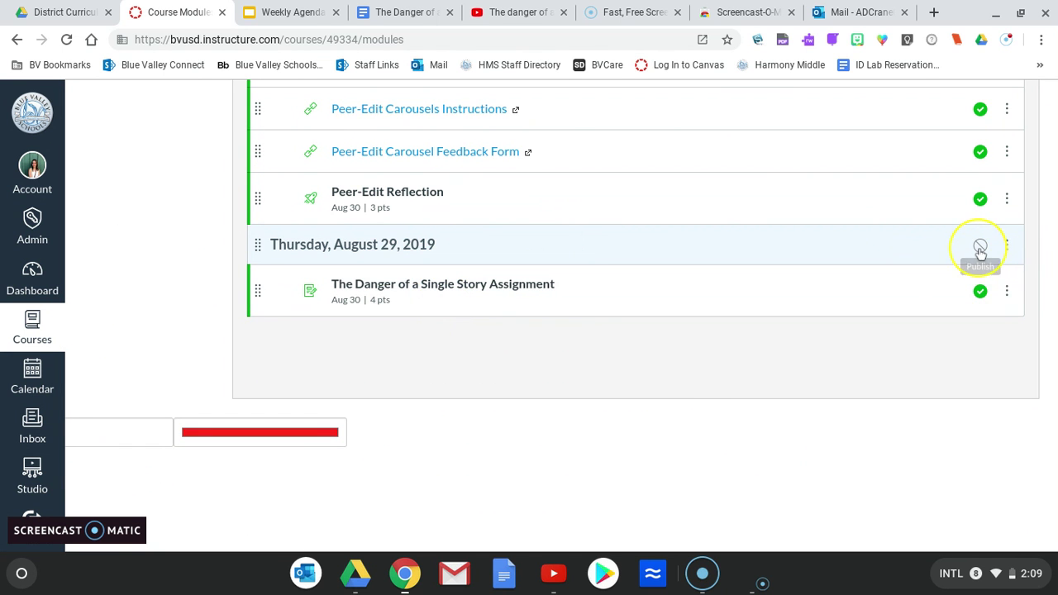
# Step: Publish the "Thursday, August 29, 2019" header in the Week 1 module and review the module from its beginning
pyautogui.scroll(6, 947, 310)
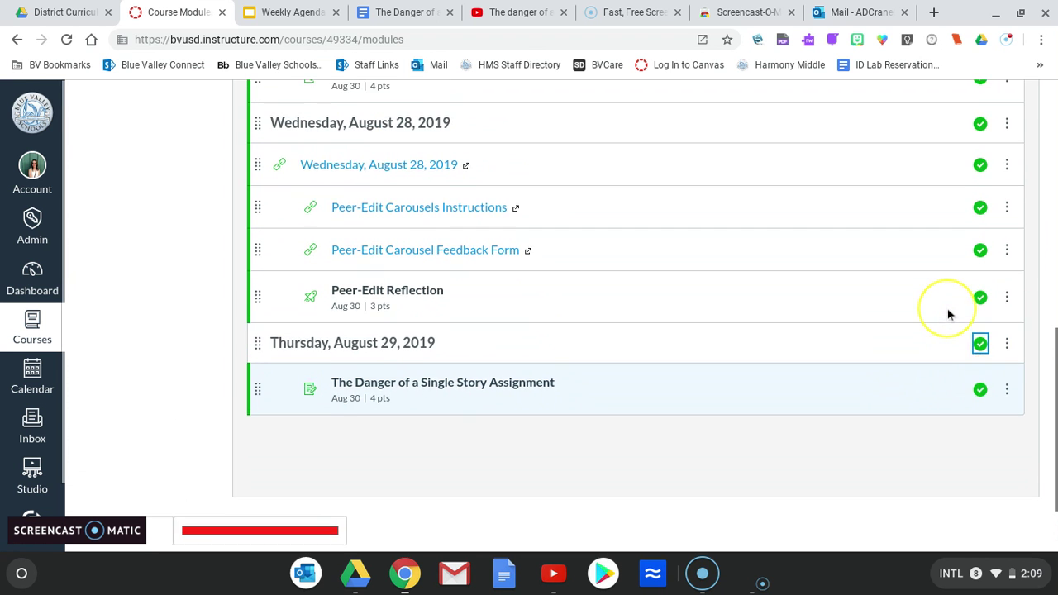
pyautogui.scroll(4, 947, 311)
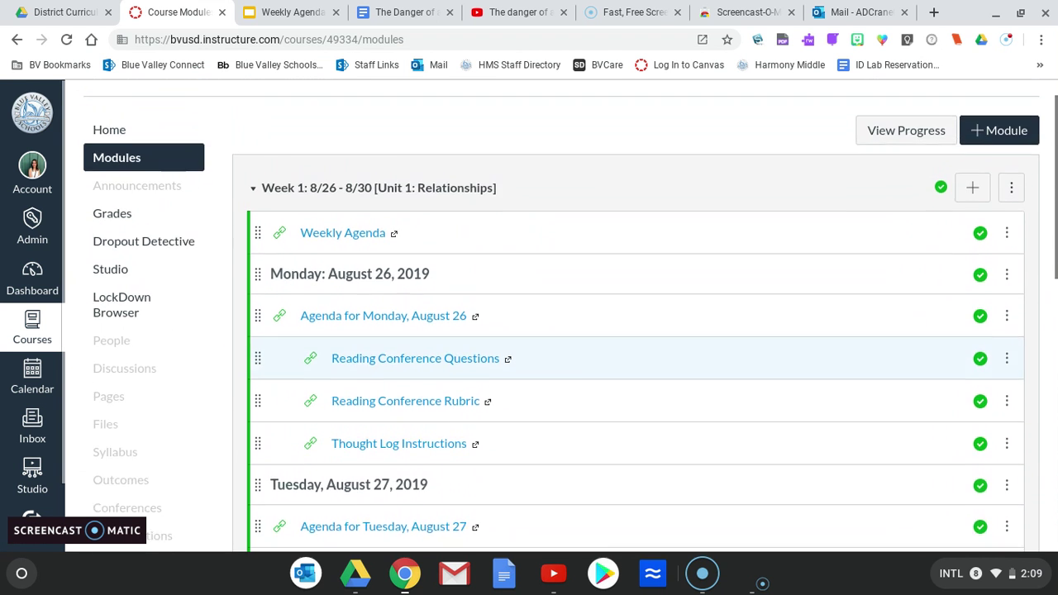